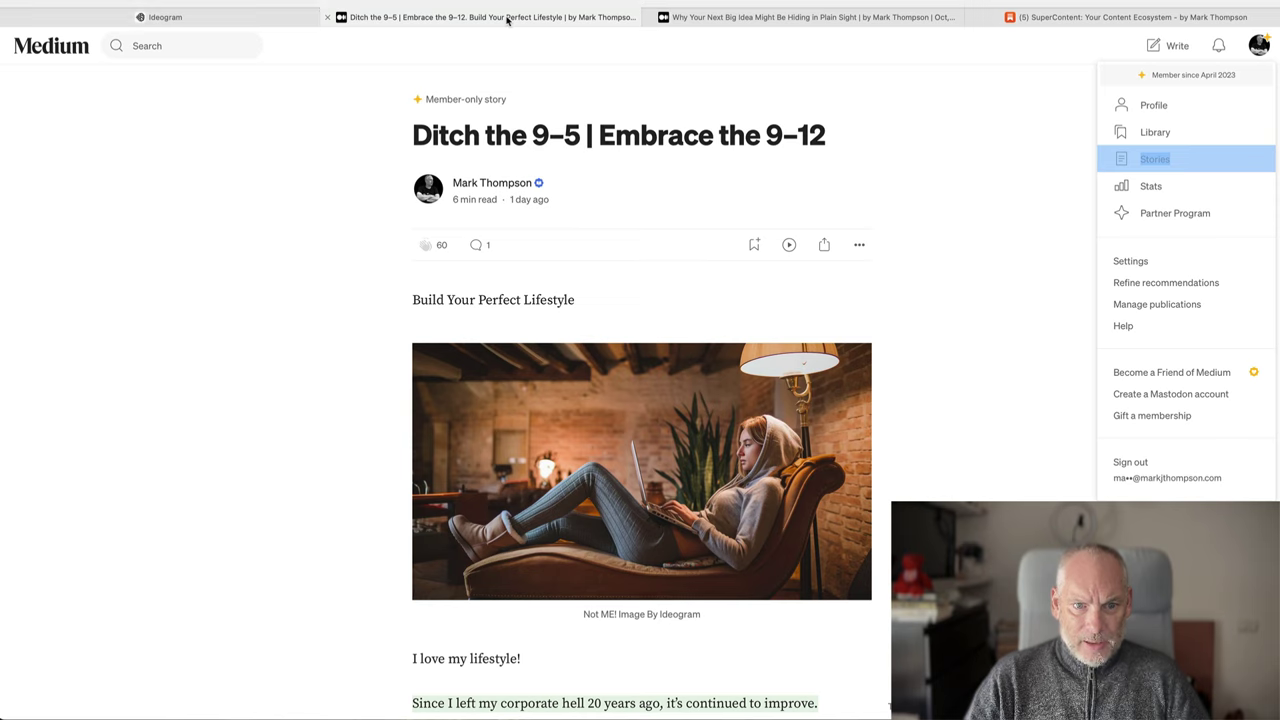
Skim the 'Ditch the 9–5' and 'Big Idea' articles in Medium.
{"action": "left_click", "coordinate": [560, 17]}
{"action": "scroll", "coordinate": [397, 385], "scroll_direction": "down", "scroll_amount": 5}
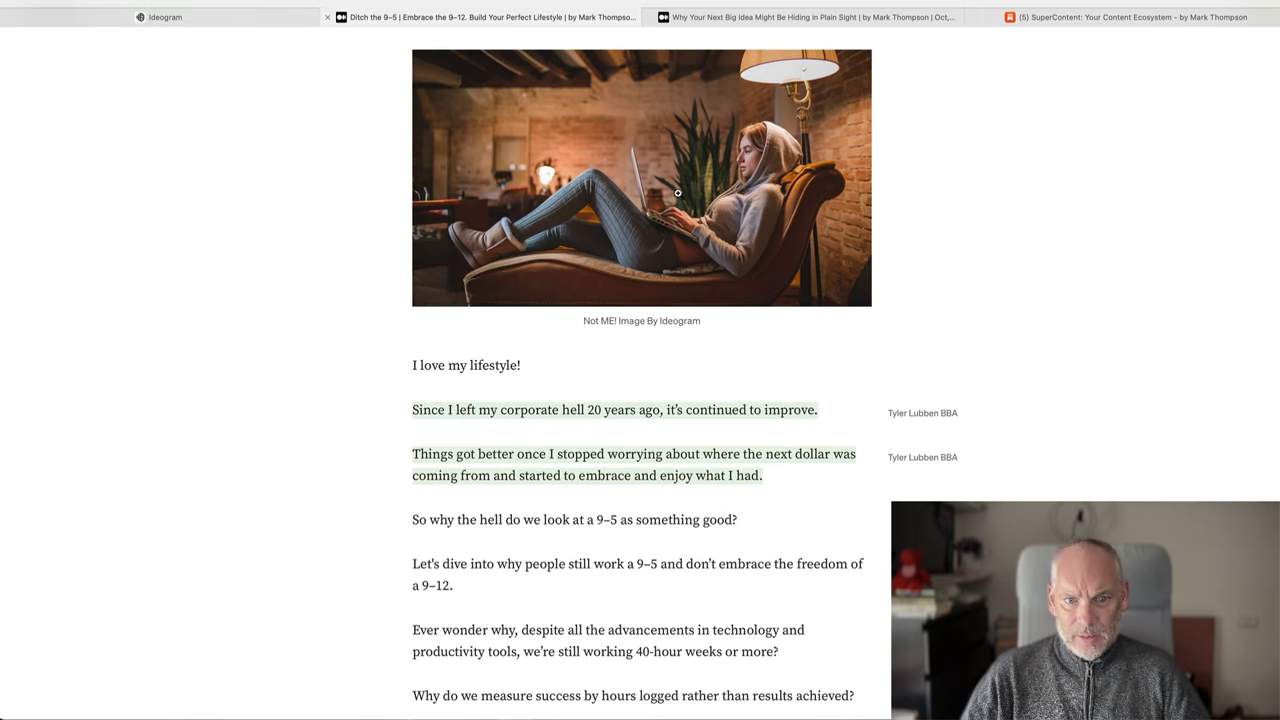
{"action": "scroll", "coordinate": [654, 258], "scroll_direction": "up", "scroll_amount": 1}
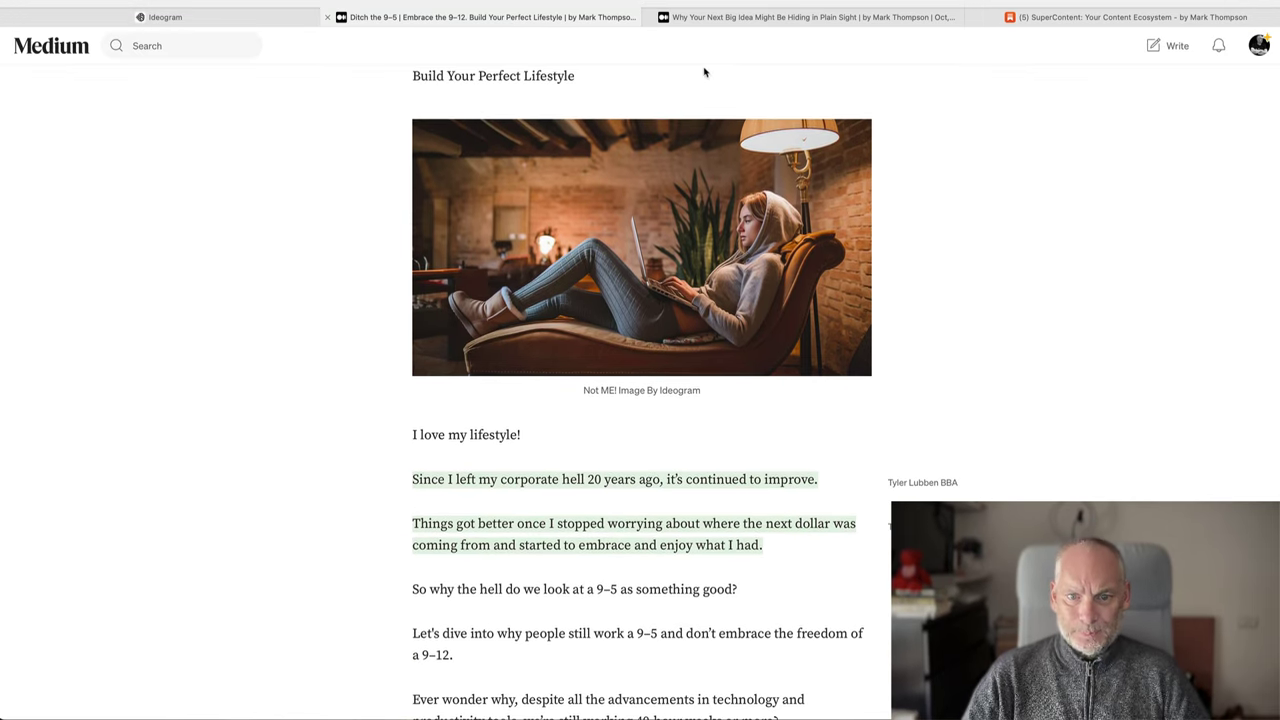
{"action": "left_click", "coordinate": [723, 18]}
{"action": "scroll", "coordinate": [260, 320], "scroll_direction": "down", "scroll_amount": 5}
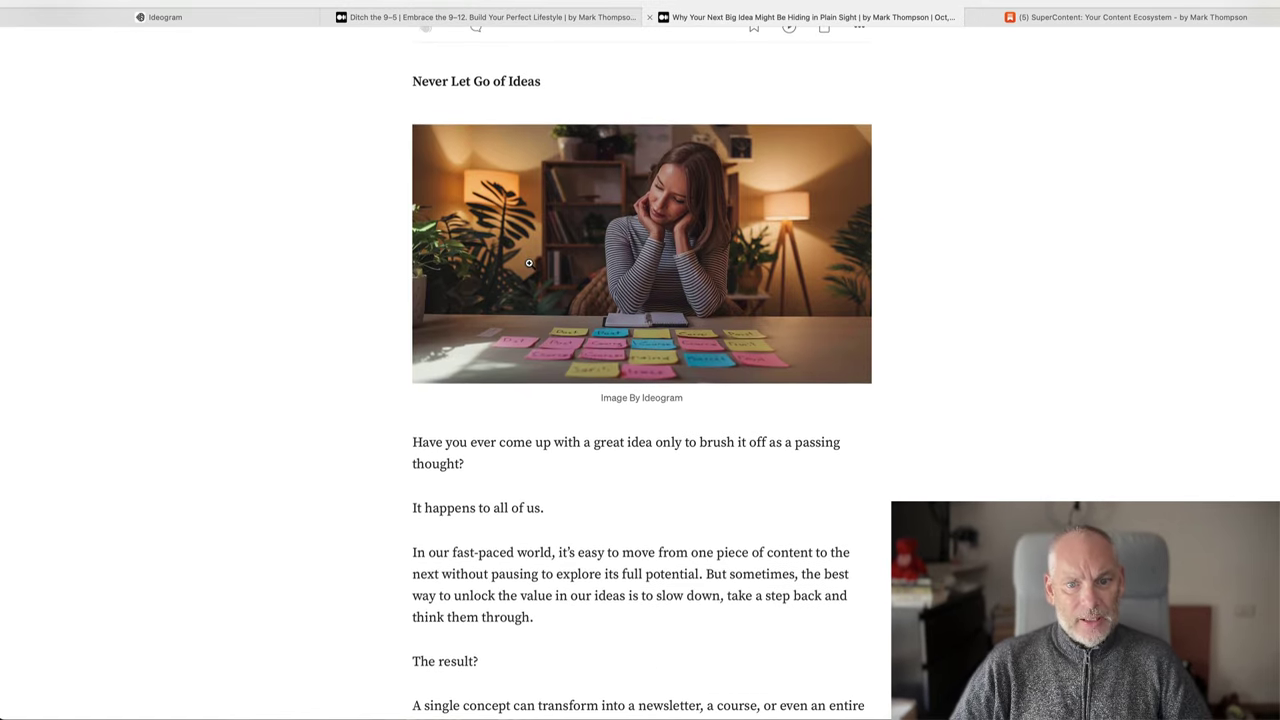
Switch to the 'SuperContent: Your Content Ecosystem' article and scroll through it.
{"action": "left_click", "coordinate": [1063, 18]}
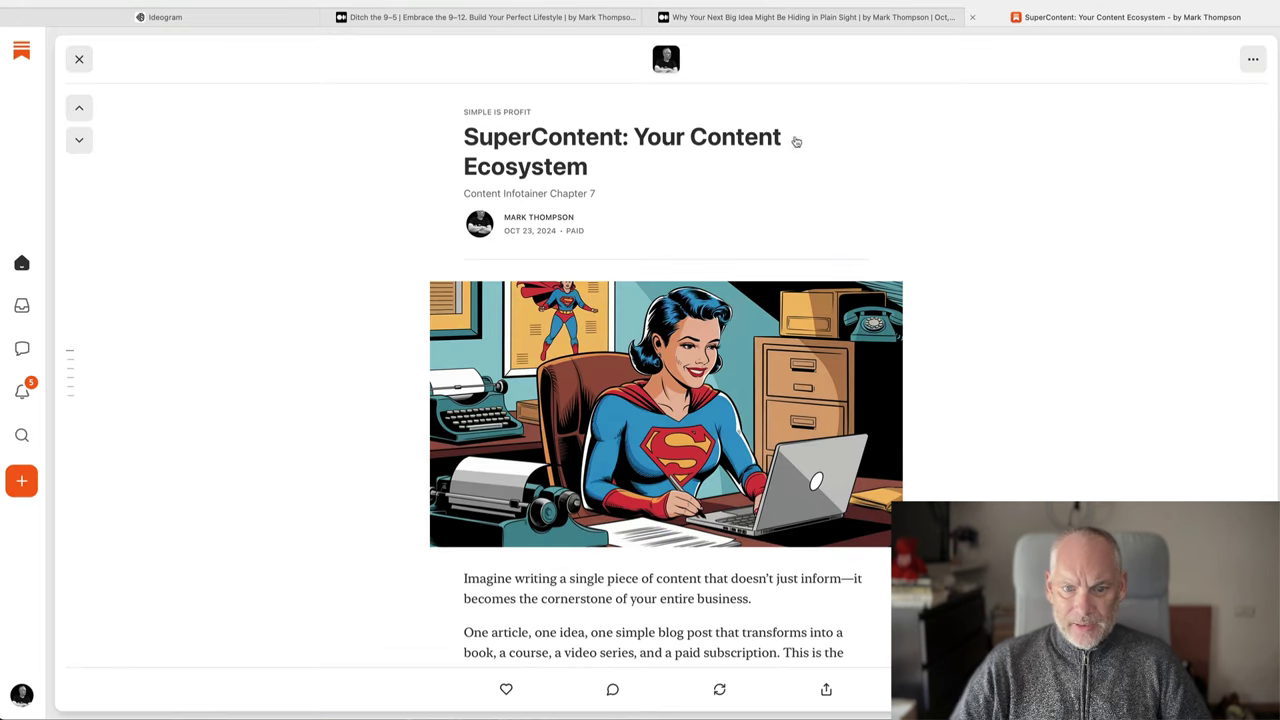
{"action": "scroll", "coordinate": [289, 354], "scroll_direction": "down", "scroll_amount": 2}
{"action": "scroll", "coordinate": [289, 354], "scroll_direction": "up", "scroll_amount": 2}
{"action": "scroll", "coordinate": [288, 354], "scroll_direction": "down", "scroll_amount": 3}
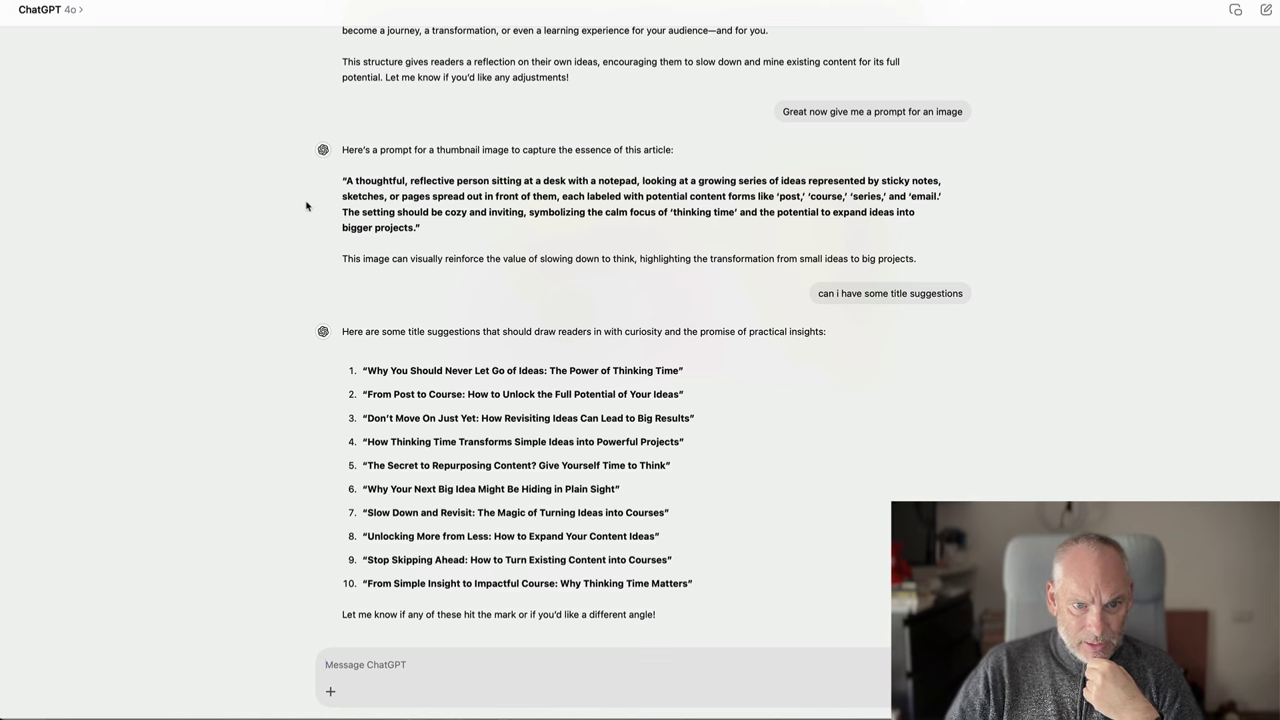
Highlight the quoted thumbnail image prompt in the ChatGPT conversation.
{"action": "scroll", "coordinate": [457, 152], "scroll_direction": "up", "scroll_amount": 1}
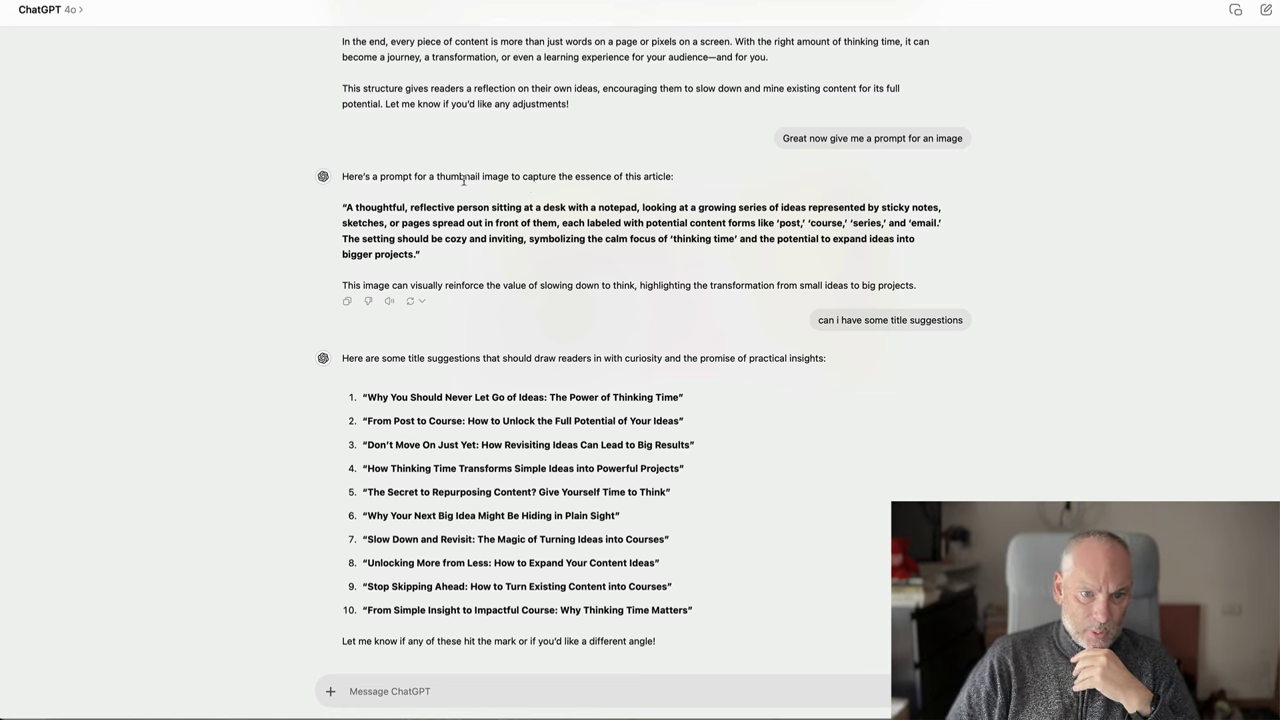
{"action": "left_click_drag", "start_coordinate": [343, 207], "coordinate": [467, 244]}
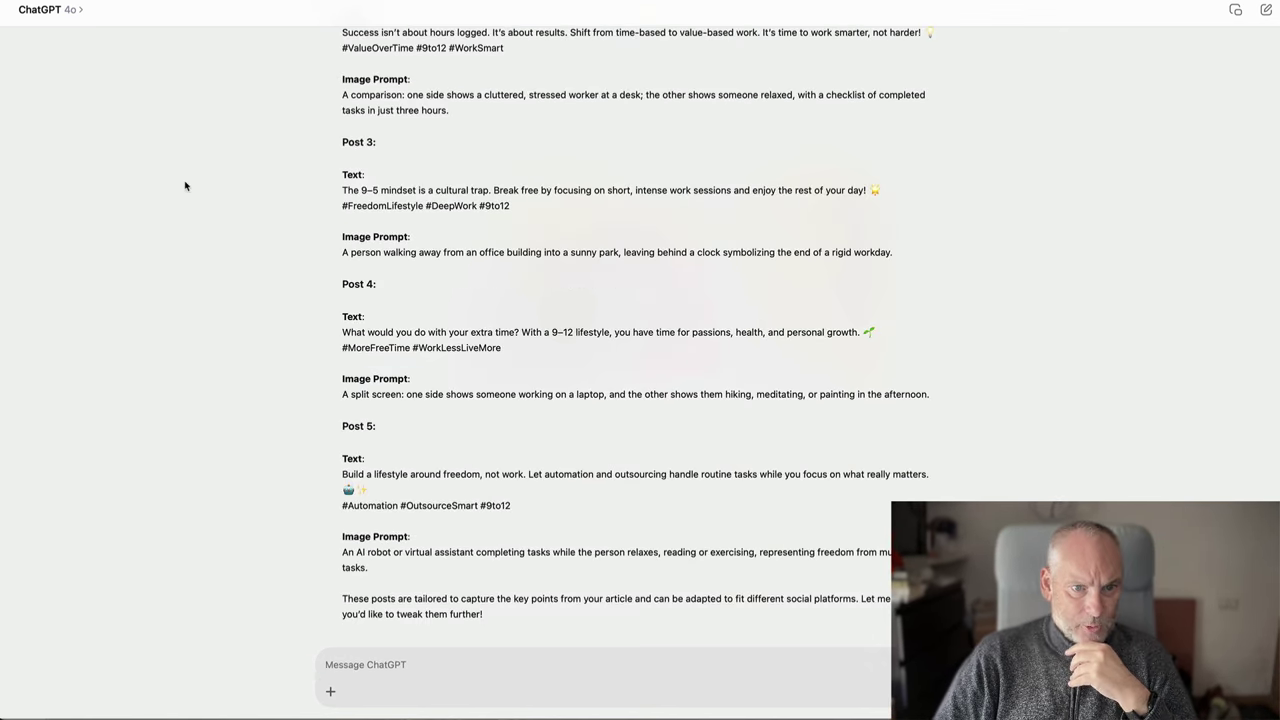
Scroll up through earlier article exchanges, then down through Posts 1–5 of the breakdown.
{"action": "scroll", "coordinate": [205, 181], "scroll_direction": "up", "scroll_amount": 15}
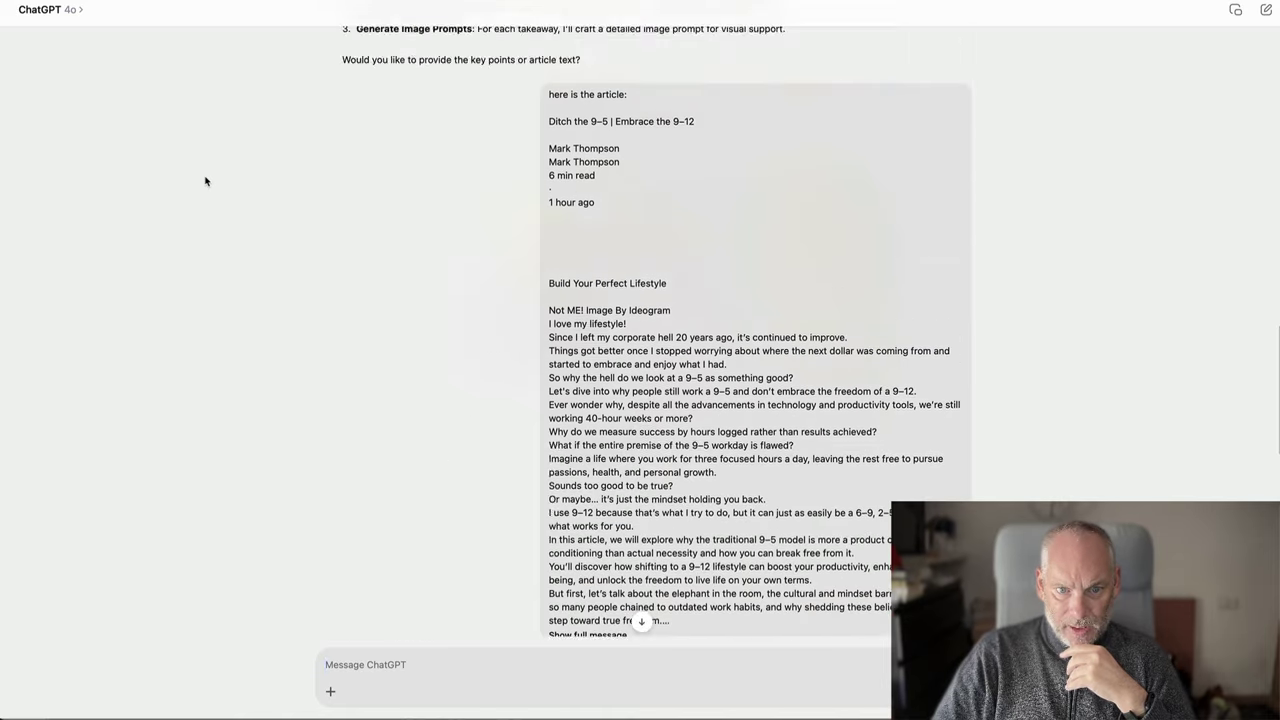
{"action": "scroll", "coordinate": [205, 181], "scroll_direction": "up", "scroll_amount": 20}
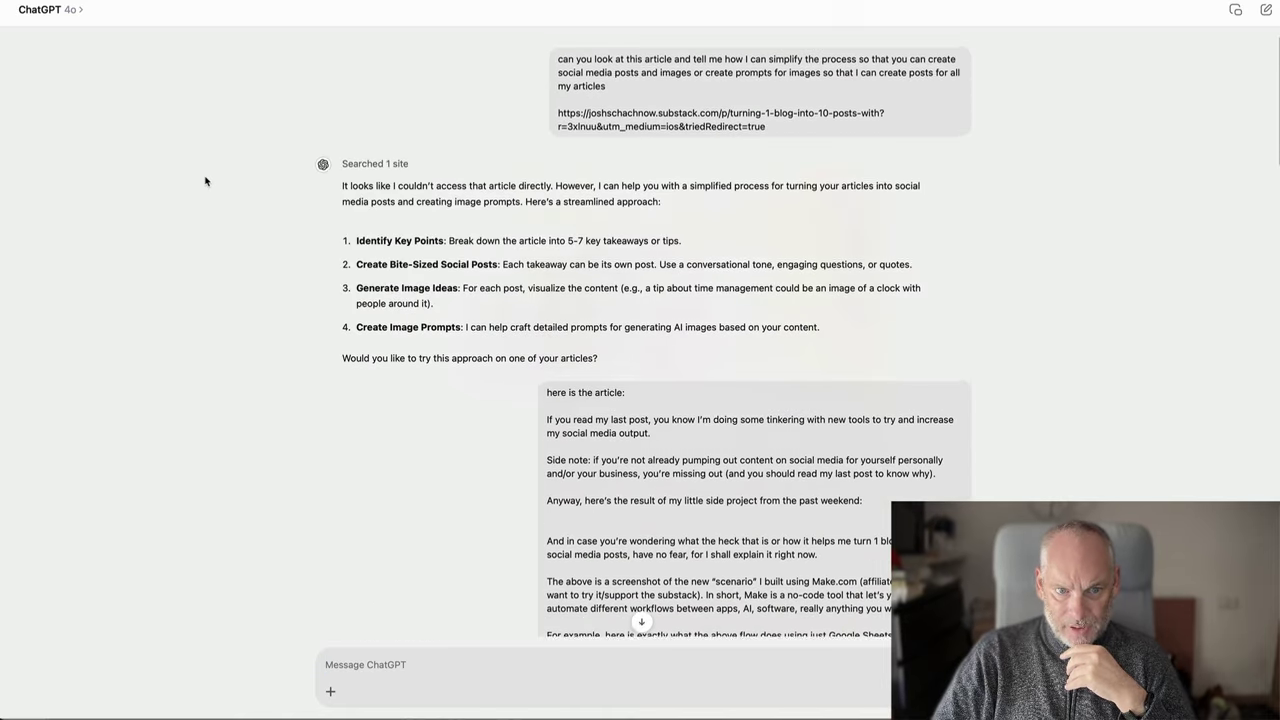
{"action": "scroll", "coordinate": [205, 181], "scroll_direction": "down", "scroll_amount": 12}
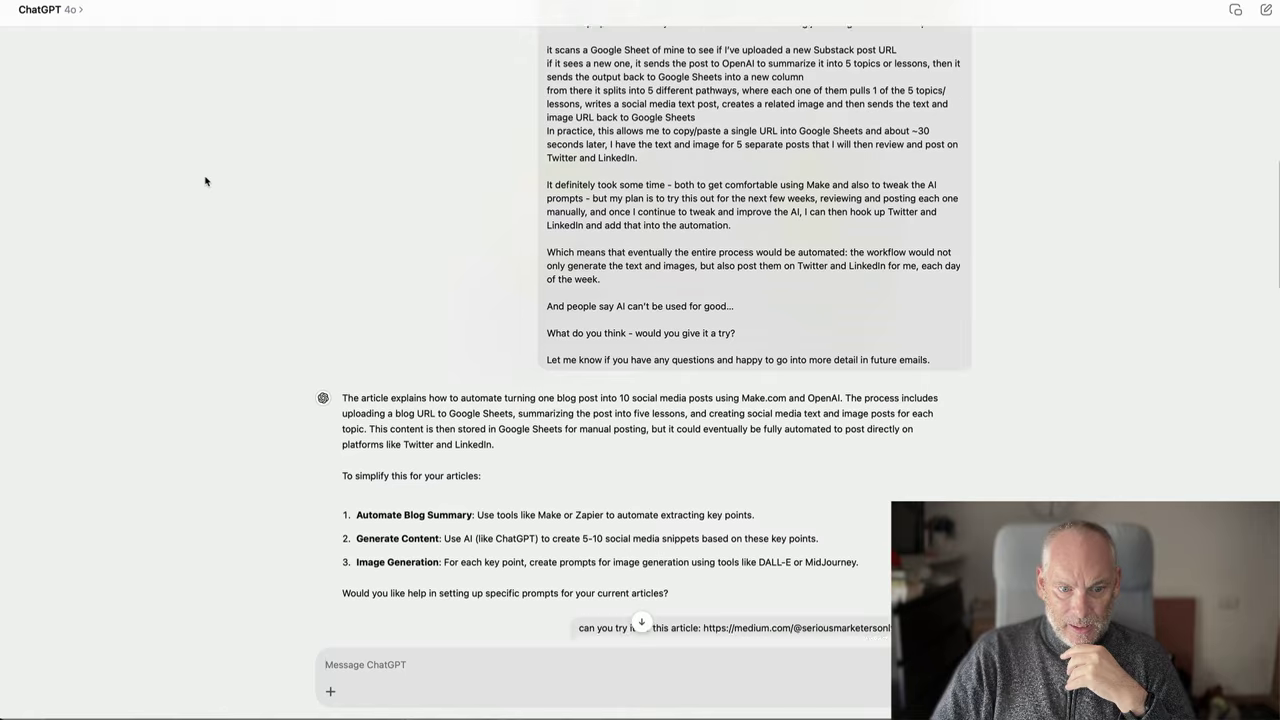
{"action": "scroll", "coordinate": [205, 181], "scroll_direction": "down", "scroll_amount": 6}
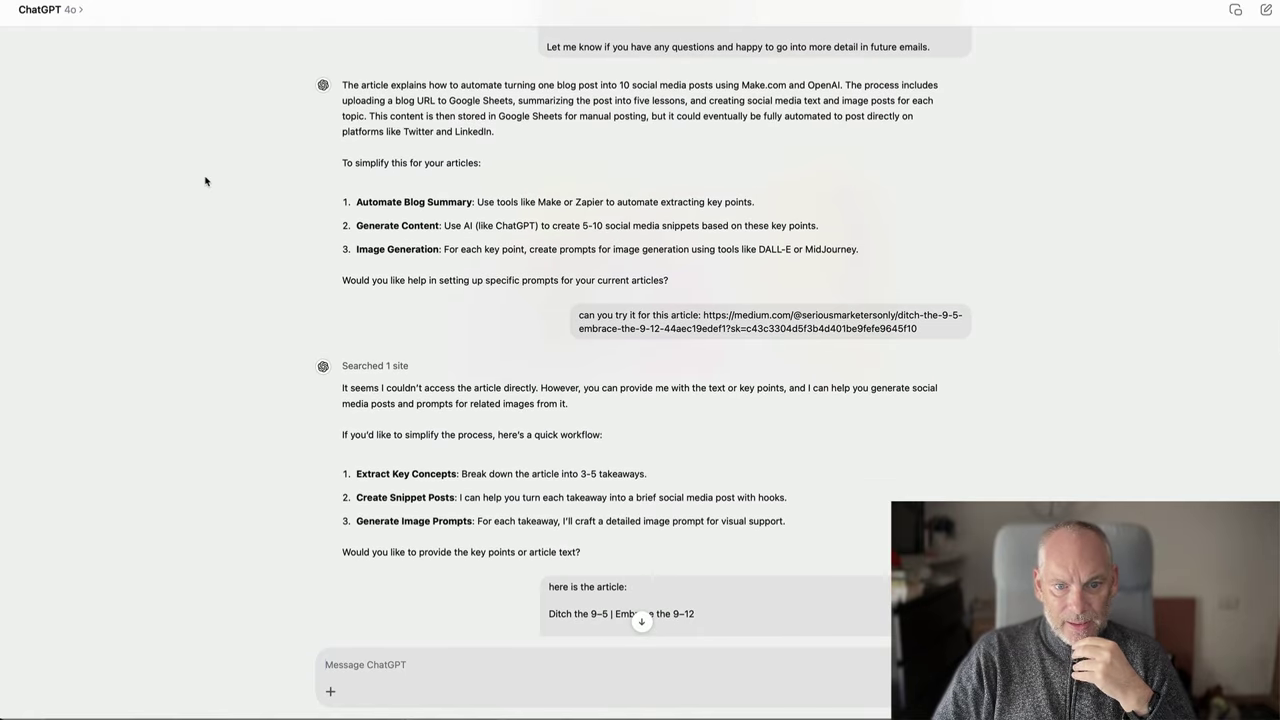
{"action": "scroll", "coordinate": [205, 181], "scroll_direction": "down", "scroll_amount": 3}
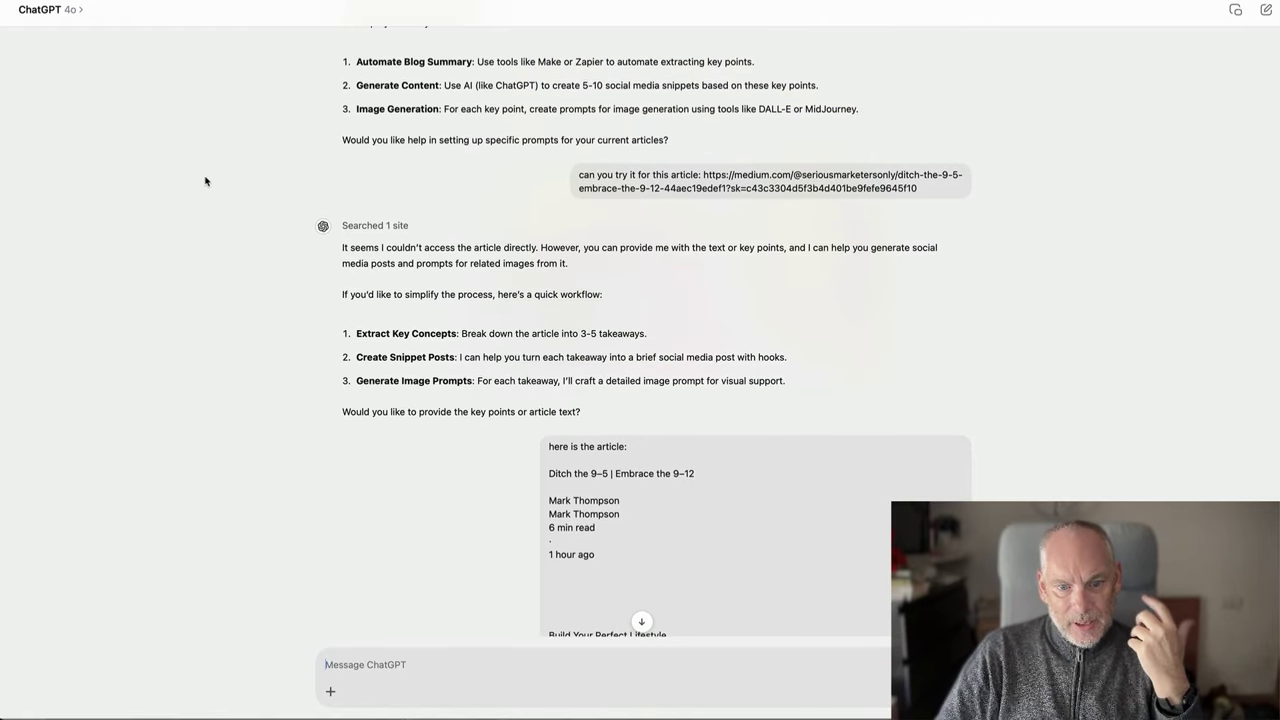
{"action": "scroll", "coordinate": [205, 181], "scroll_direction": "down", "scroll_amount": 14}
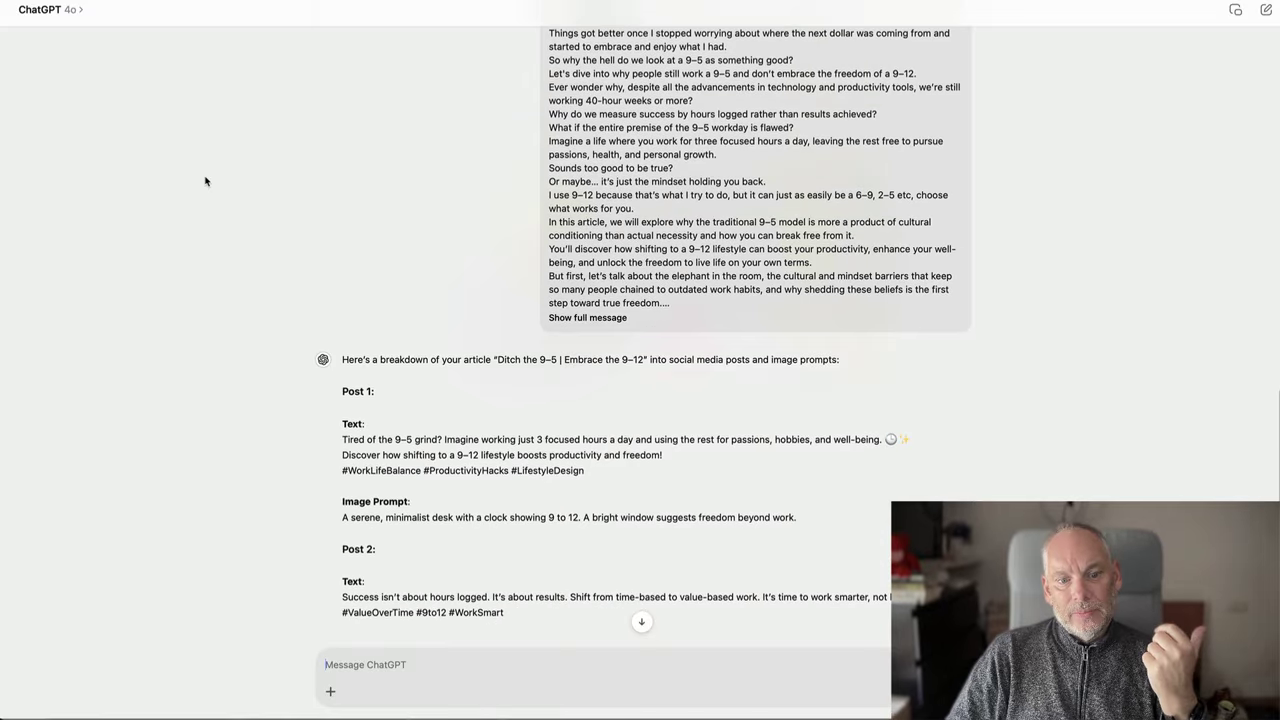
{"action": "scroll", "coordinate": [205, 181], "scroll_direction": "down", "scroll_amount": 5}
{"action": "scroll", "coordinate": [453, 282], "scroll_direction": "down", "scroll_amount": 3}
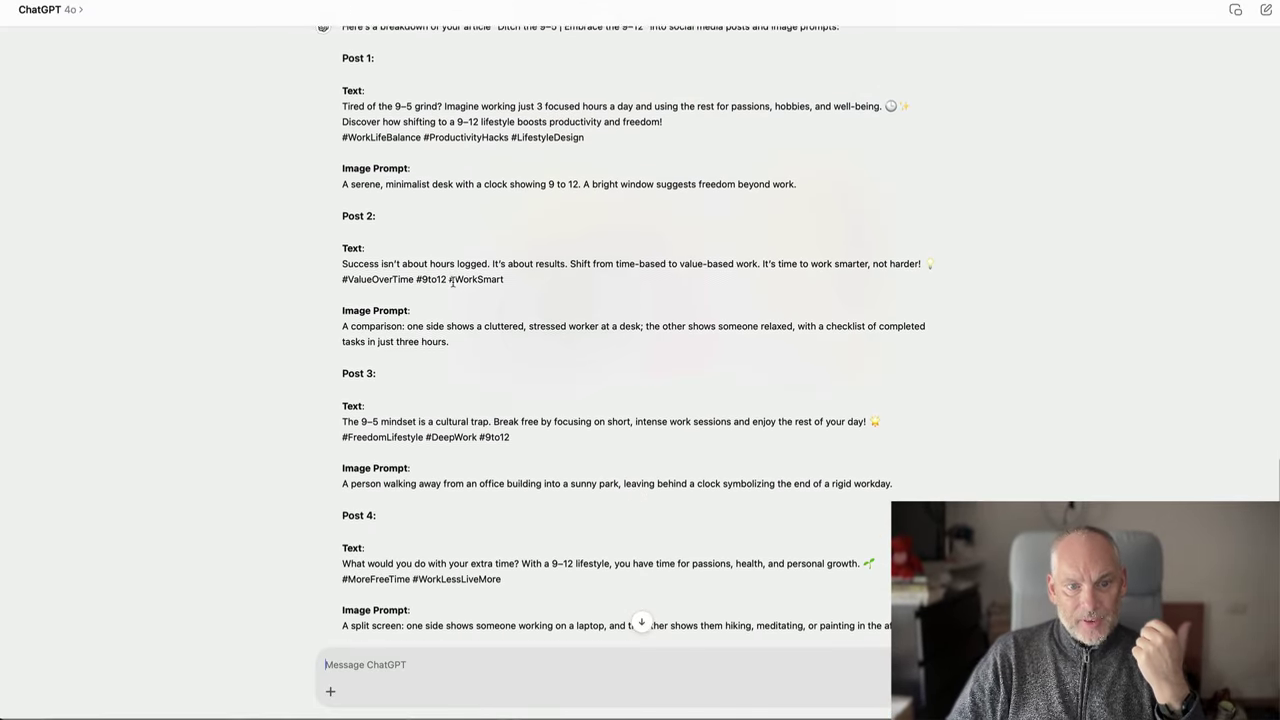
{"action": "scroll", "coordinate": [531, 254], "scroll_direction": "down", "scroll_amount": 6}
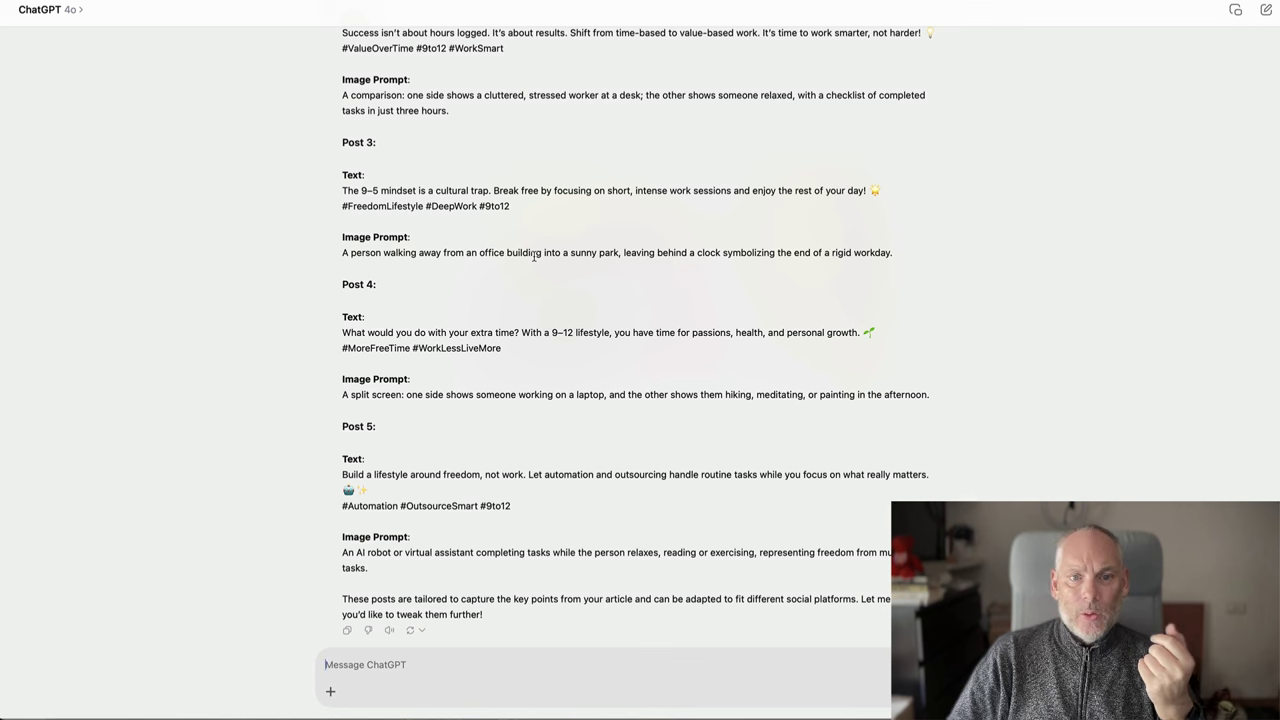
Return to the browser's Ideogram tab and go to the home feed.
{"action": "key", "text": "super+Tab"}
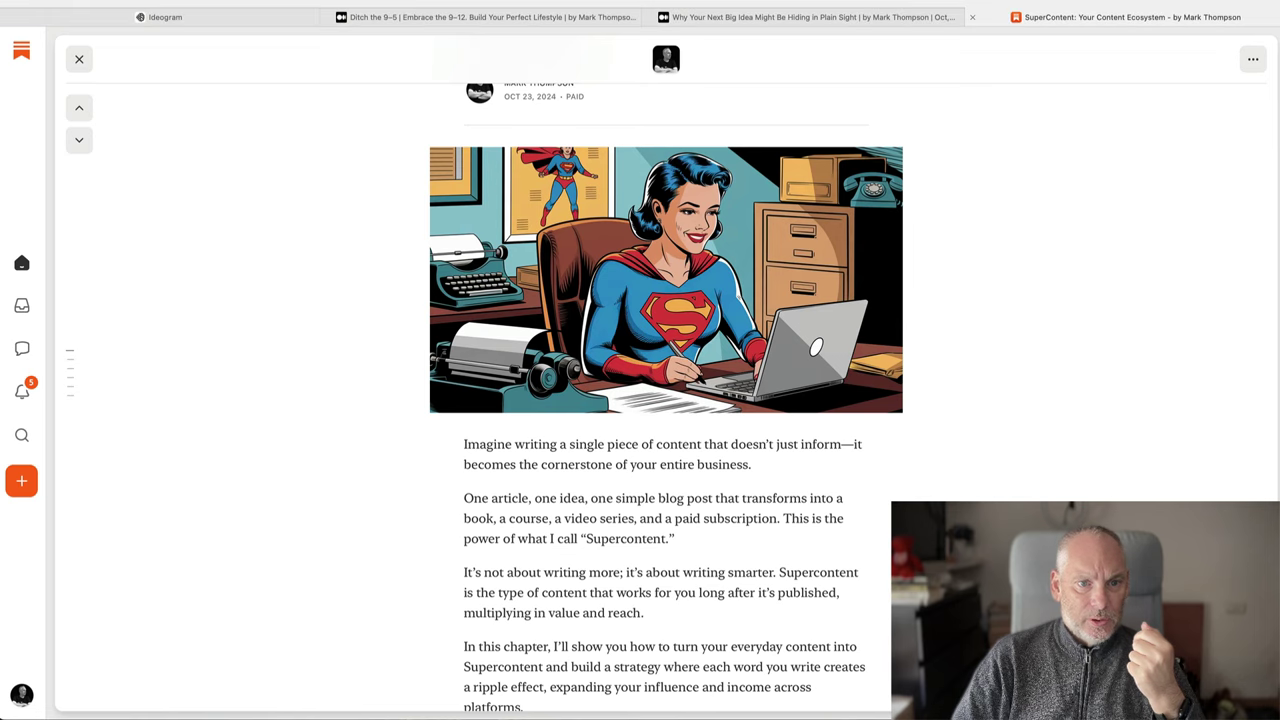
{"action": "left_click", "coordinate": [165, 17]}
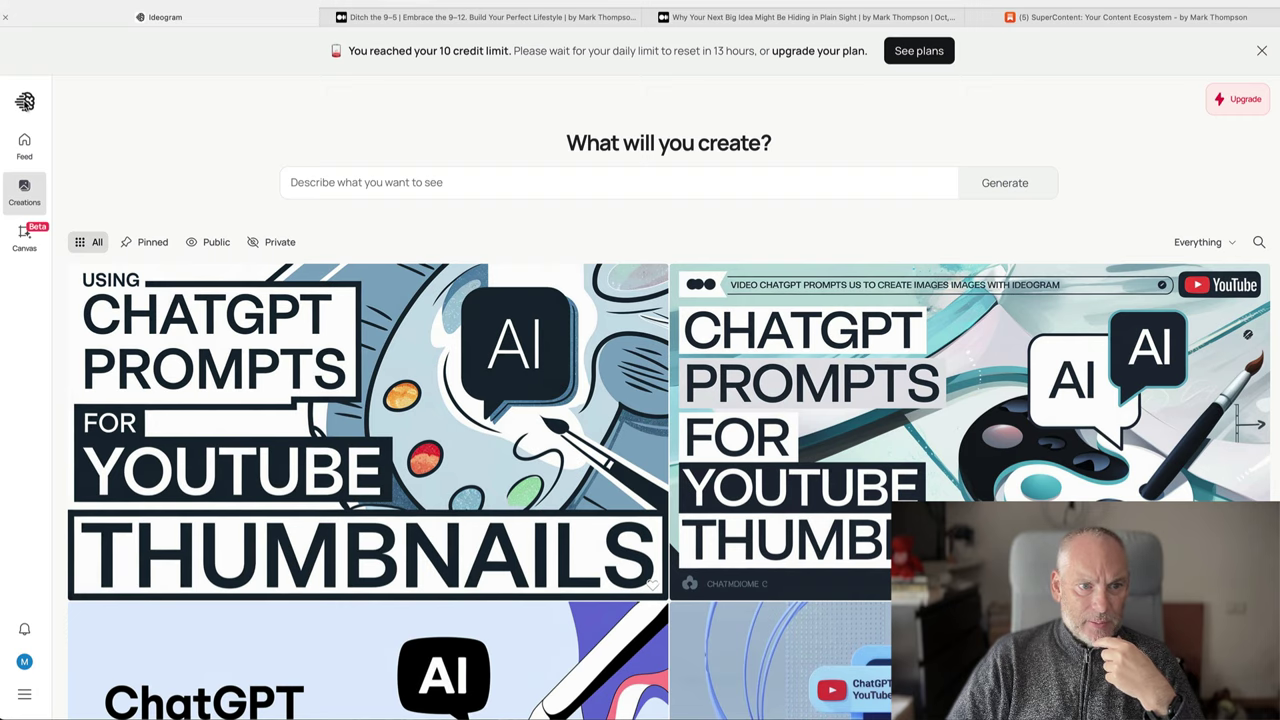
{"action": "left_click", "coordinate": [25, 102]}
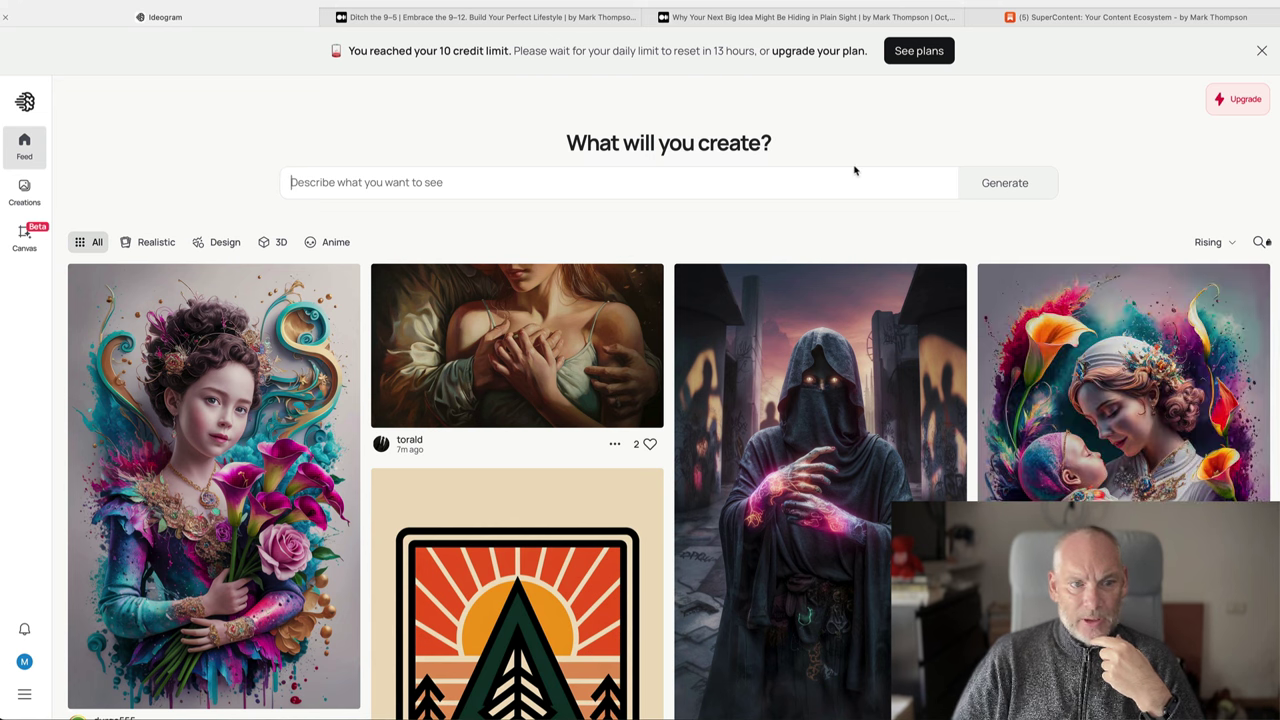
Open Creations and browse past generations, from studded fashion outfits to laptop-and-meditation scenes.
{"action": "left_click", "coordinate": [24, 188]}
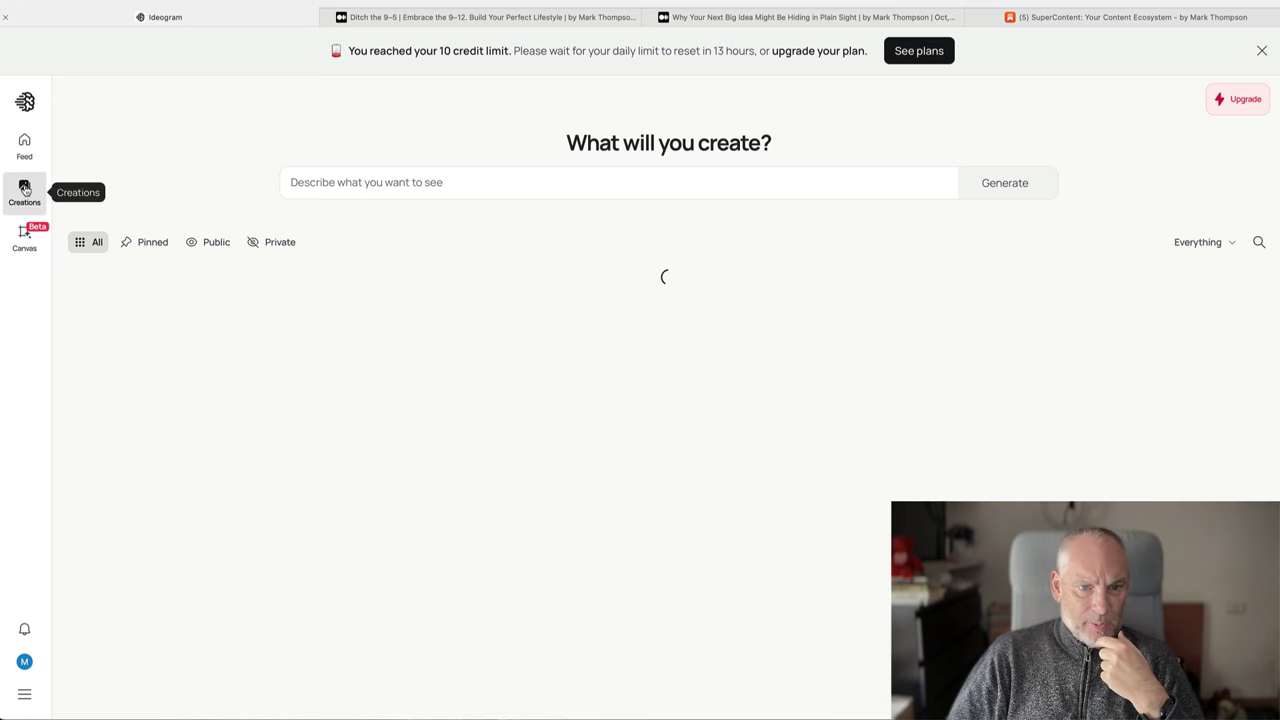
{"action": "scroll", "coordinate": [243, 140], "scroll_direction": "down", "scroll_amount": 2}
{"action": "scroll", "coordinate": [243, 140], "scroll_direction": "down", "scroll_amount": 5}
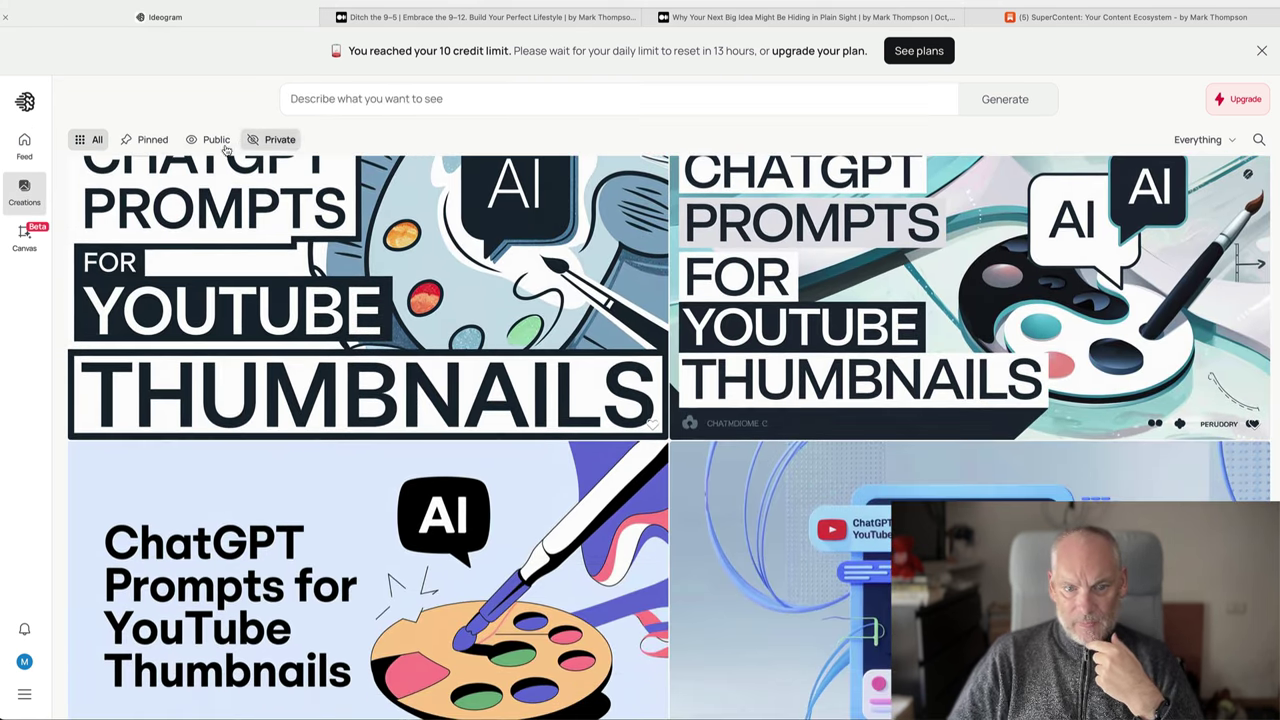
{"action": "scroll", "coordinate": [507, 430], "scroll_direction": "down", "scroll_amount": 6}
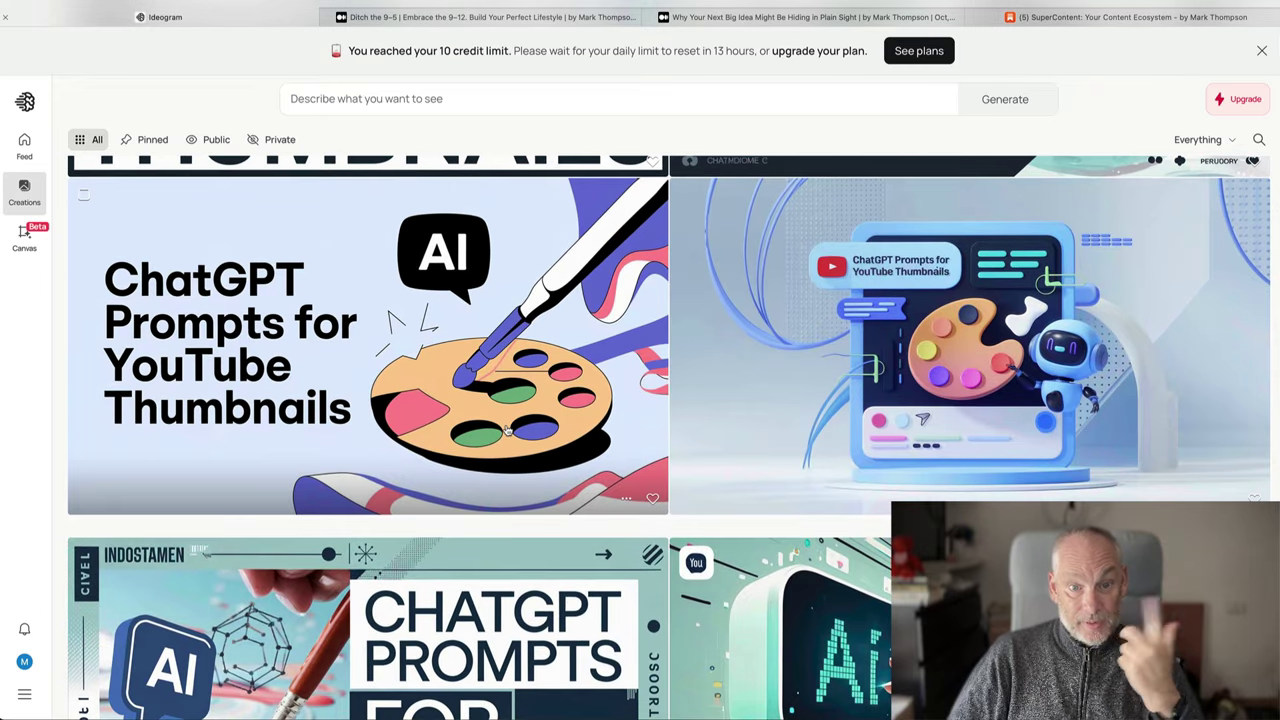
{"action": "scroll", "coordinate": [507, 430], "scroll_direction": "down", "scroll_amount": 2}
{"action": "scroll", "coordinate": [507, 430], "scroll_direction": "up", "scroll_amount": 4}
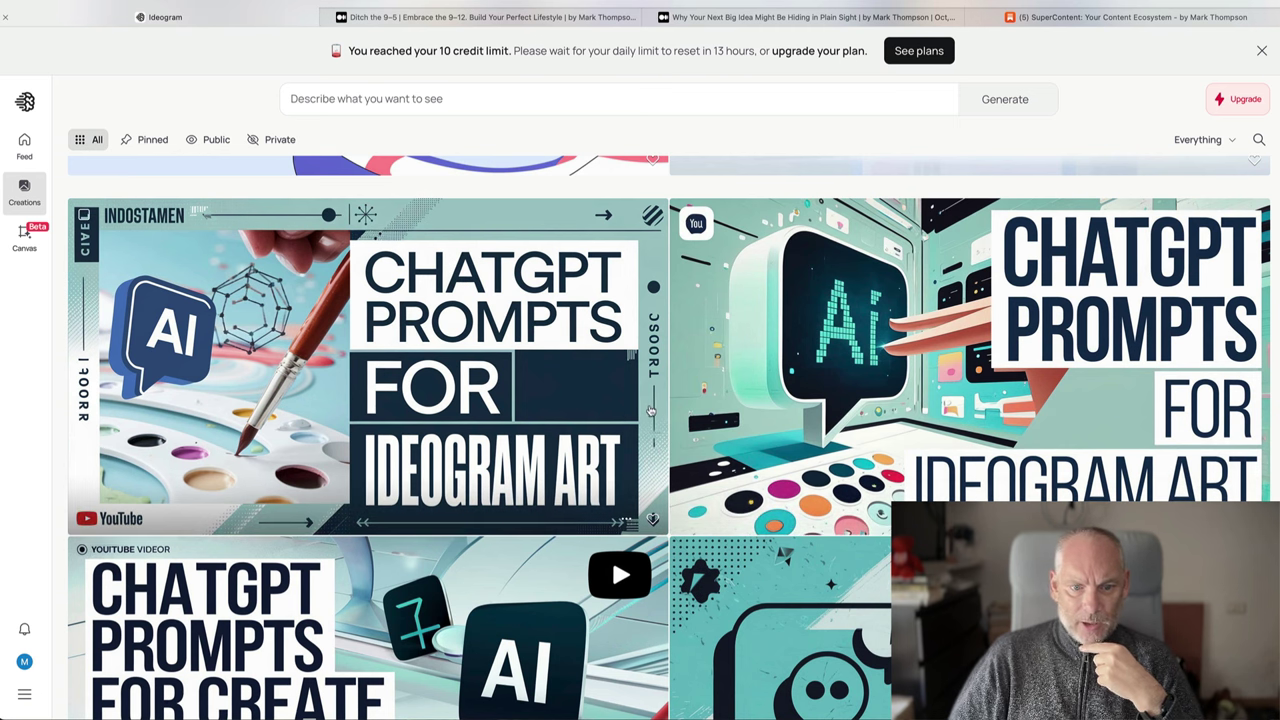
{"action": "scroll", "coordinate": [650, 410], "scroll_direction": "down", "scroll_amount": 8}
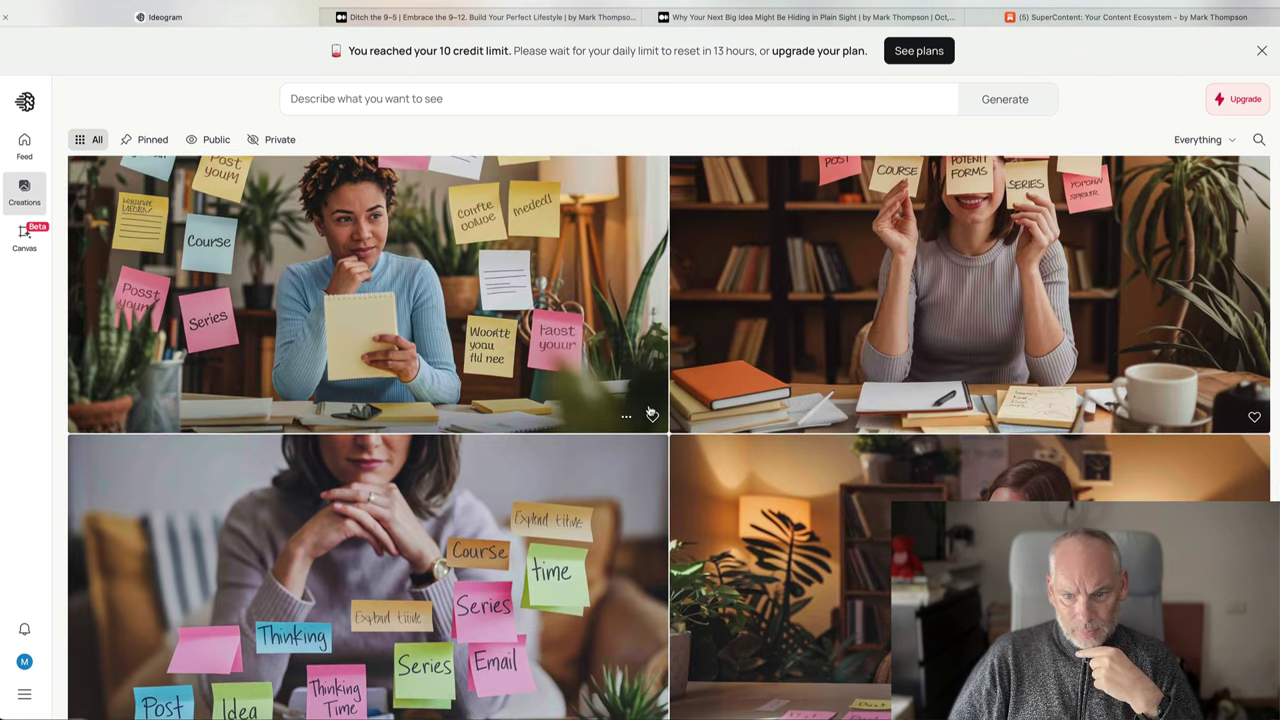
{"action": "scroll", "coordinate": [650, 412], "scroll_direction": "up", "scroll_amount": 1}
{"action": "scroll", "coordinate": [497, 378], "scroll_direction": "down", "scroll_amount": 3}
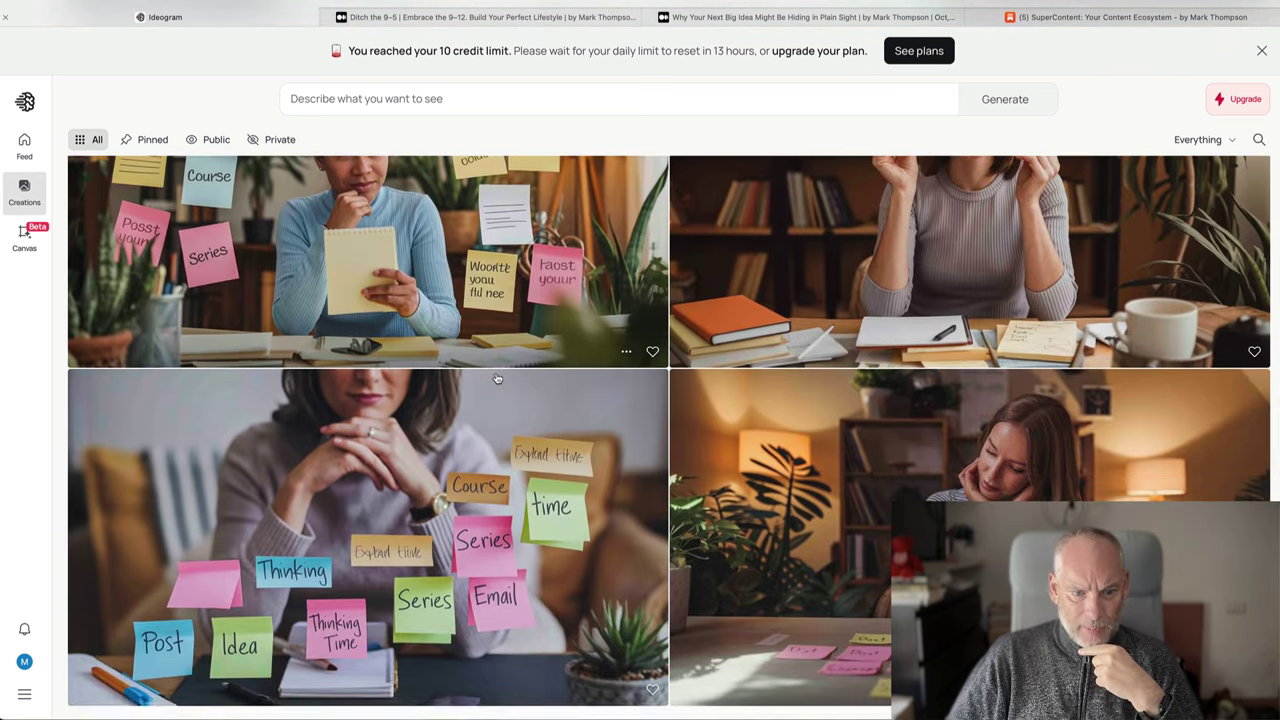
{"action": "scroll", "coordinate": [430, 425], "scroll_direction": "down", "scroll_amount": 5}
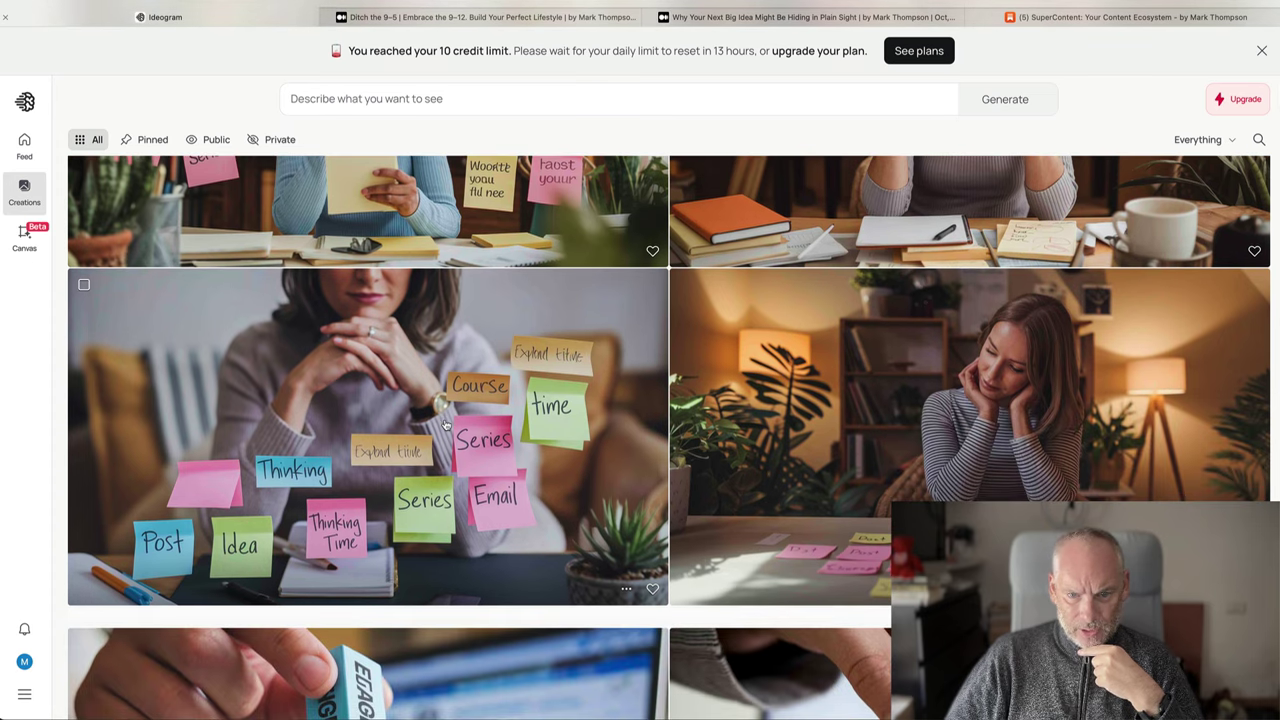
{"action": "scroll", "coordinate": [446, 425], "scroll_direction": "down", "scroll_amount": 1}
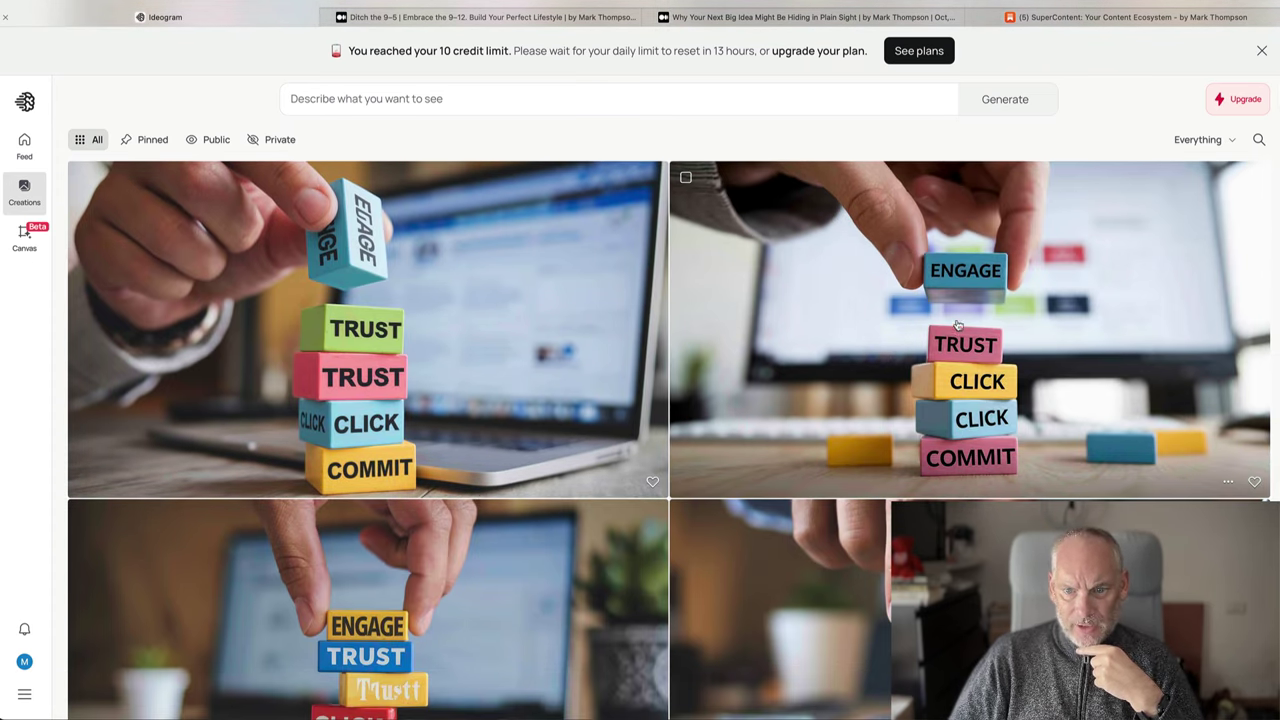
{"action": "scroll", "coordinate": [588, 277], "scroll_direction": "down", "scroll_amount": 6}
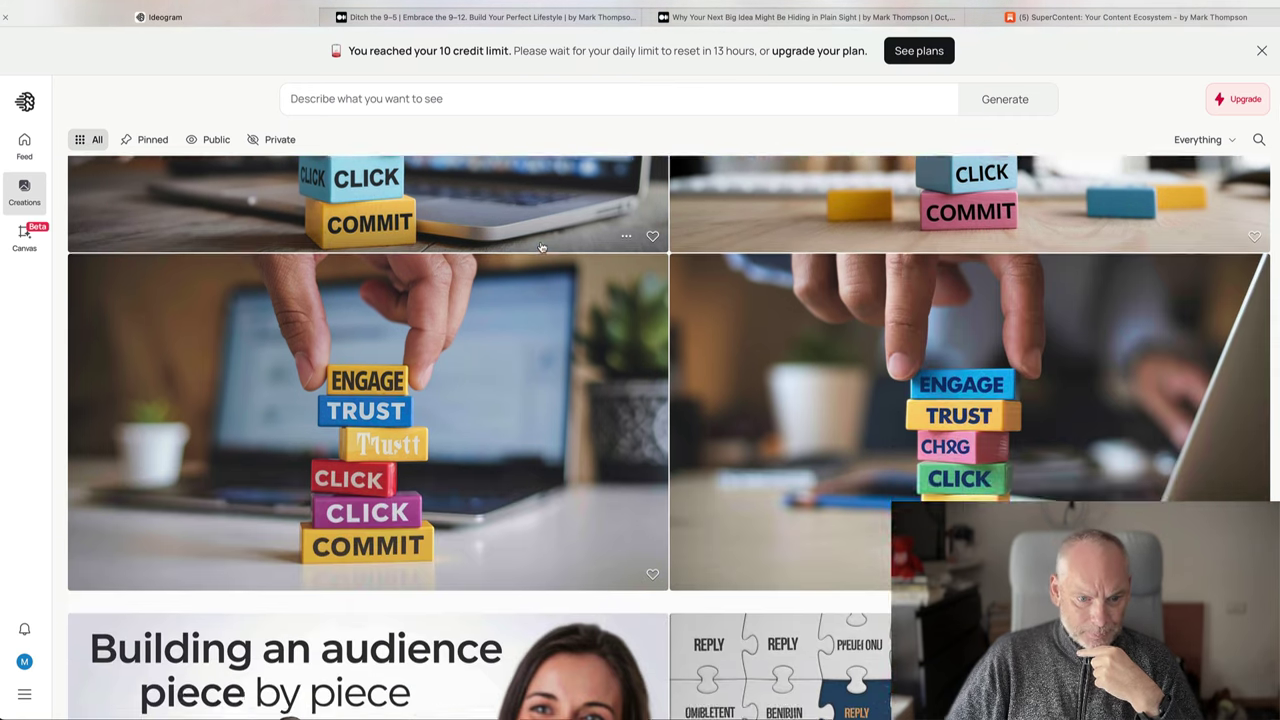
{"action": "scroll", "coordinate": [541, 247], "scroll_direction": "down", "scroll_amount": 8}
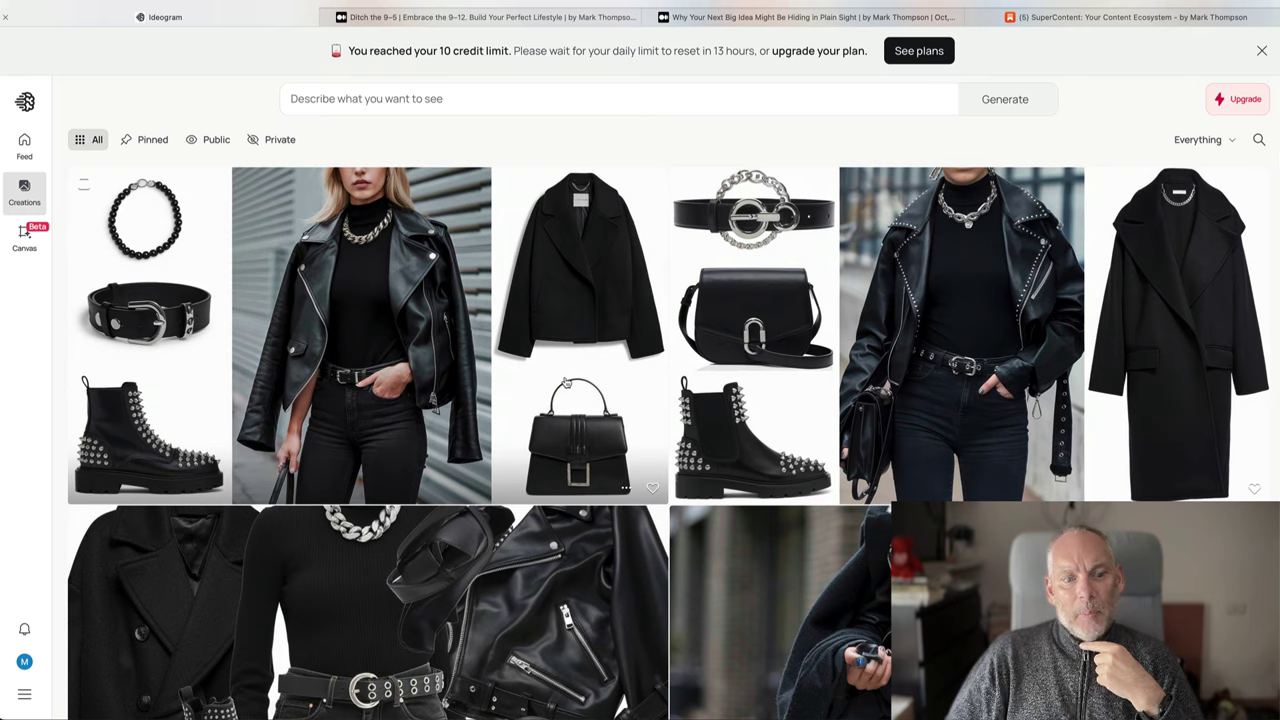
{"action": "scroll", "coordinate": [588, 382], "scroll_direction": "up", "scroll_amount": 1}
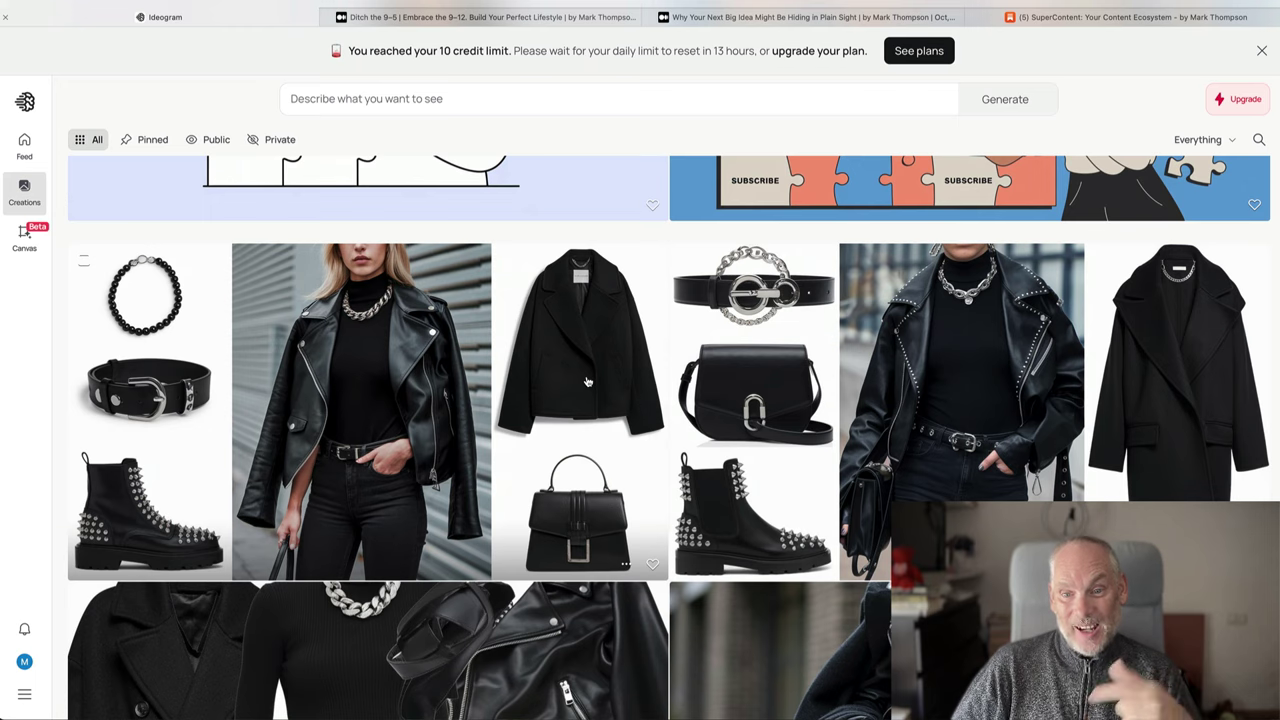
{"action": "scroll", "coordinate": [588, 382], "scroll_direction": "down", "scroll_amount": 2}
{"action": "scroll", "coordinate": [588, 382], "scroll_direction": "up", "scroll_amount": 2}
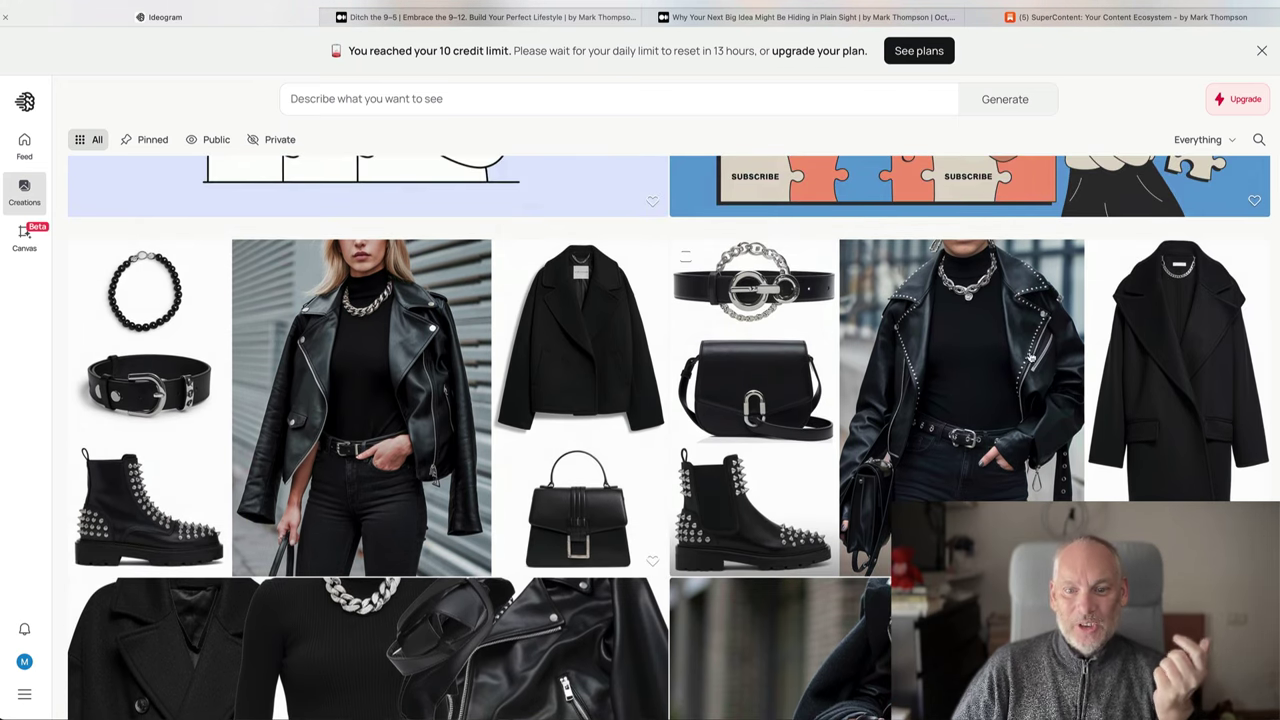
{"action": "scroll", "coordinate": [915, 345], "scroll_direction": "down", "scroll_amount": 4}
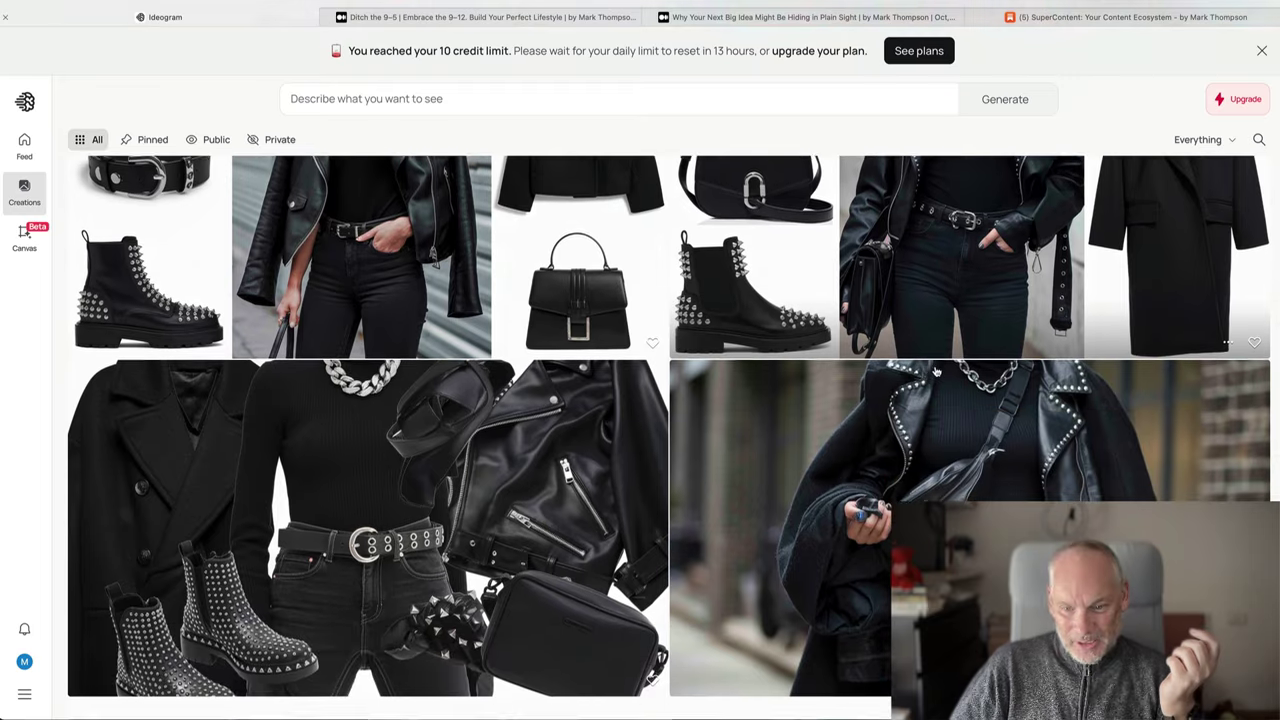
{"action": "scroll", "coordinate": [936, 372], "scroll_direction": "down", "scroll_amount": 4}
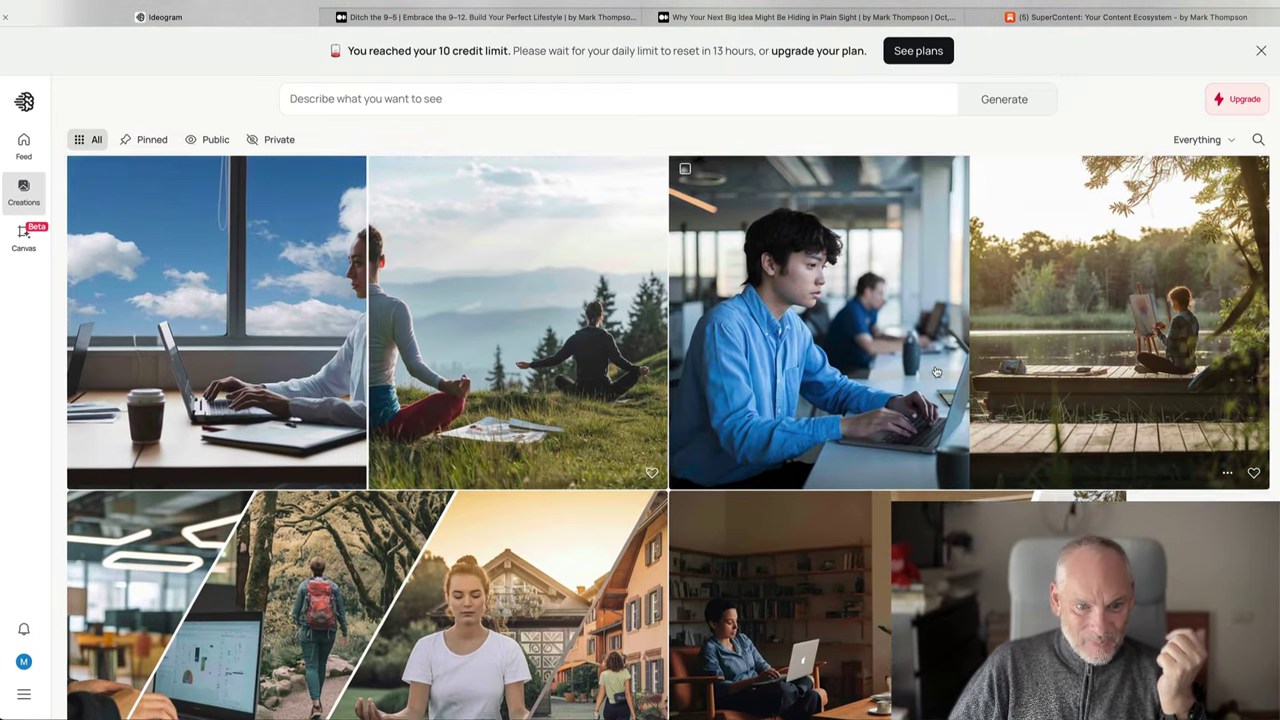
{"action": "scroll", "coordinate": [936, 372], "scroll_direction": "down", "scroll_amount": 3}
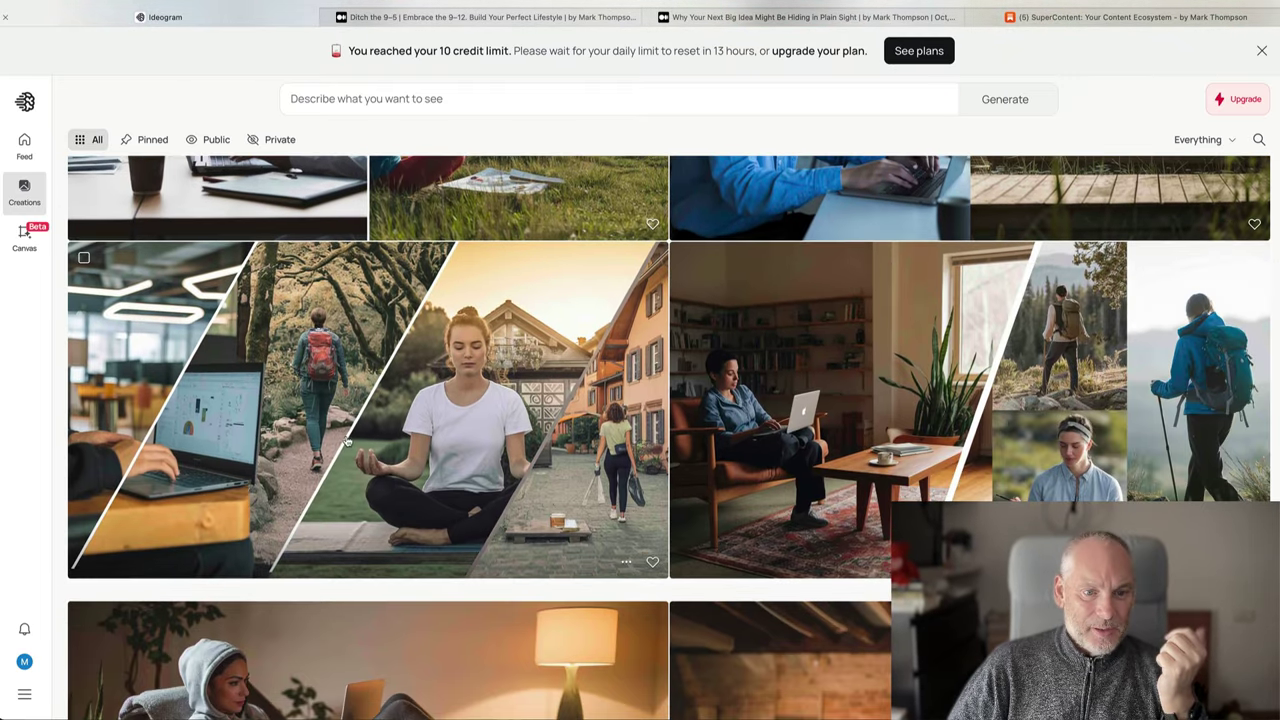
Open the split-screen laptop-and-meditation image, select its Magic Prompt, then return home.
{"action": "left_click", "coordinate": [365, 424]}
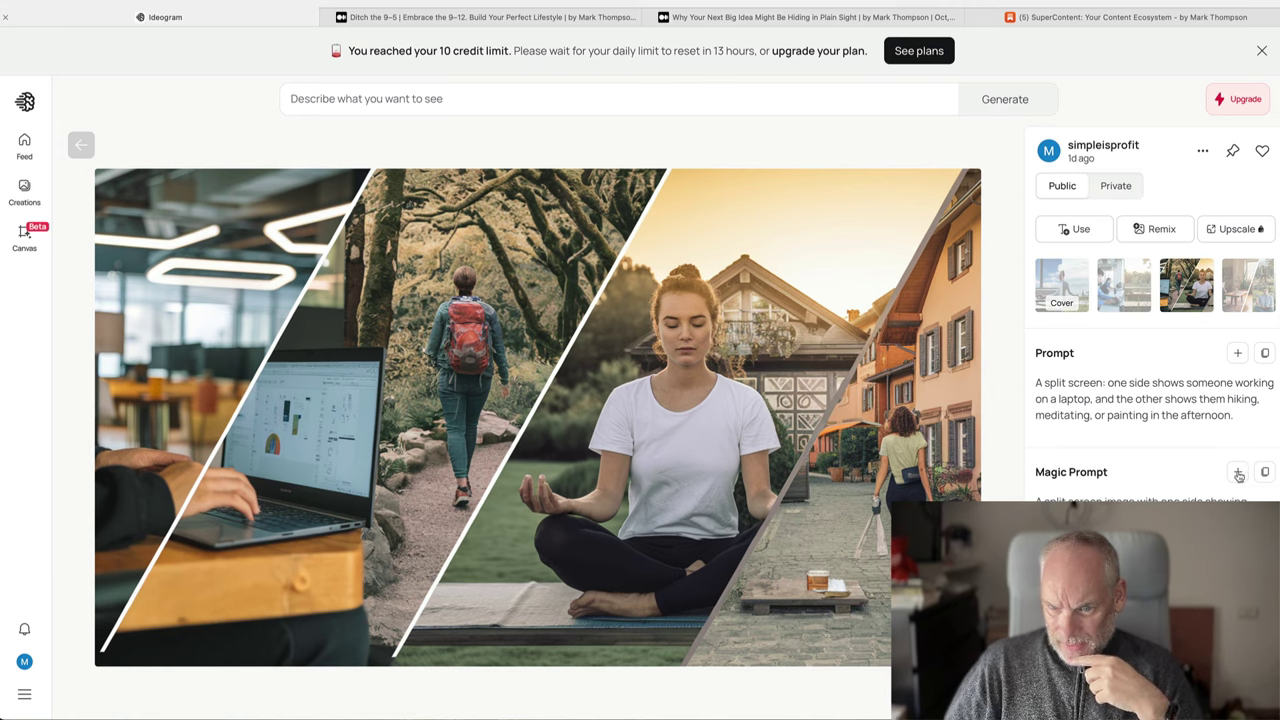
{"action": "scroll", "coordinate": [1037, 423], "scroll_direction": "down", "scroll_amount": 2}
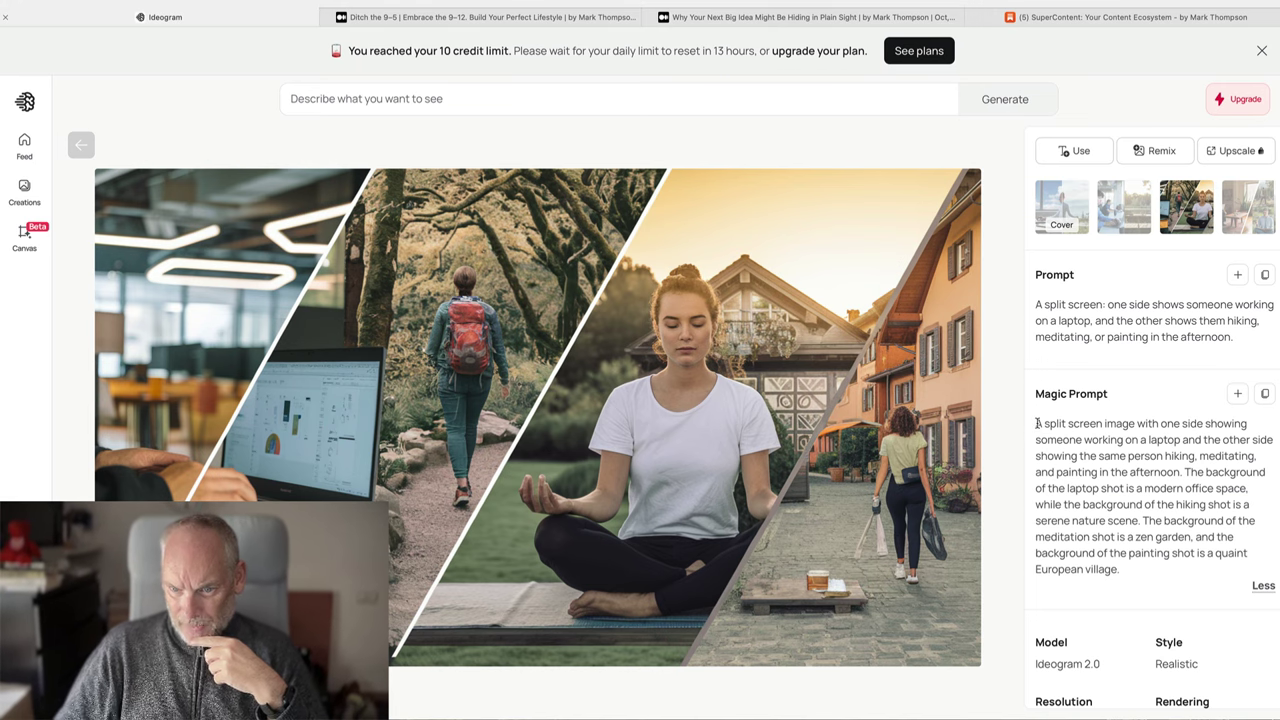
{"action": "mouse_move", "coordinate": [1037, 423]}
{"action": "left_mouse_down"}
{"action": "mouse_move", "coordinate": [1150, 456]}
{"action": "mouse_move", "coordinate": [1200, 537]}
{"action": "mouse_move", "coordinate": [1158, 563]}
{"action": "left_mouse_up"}
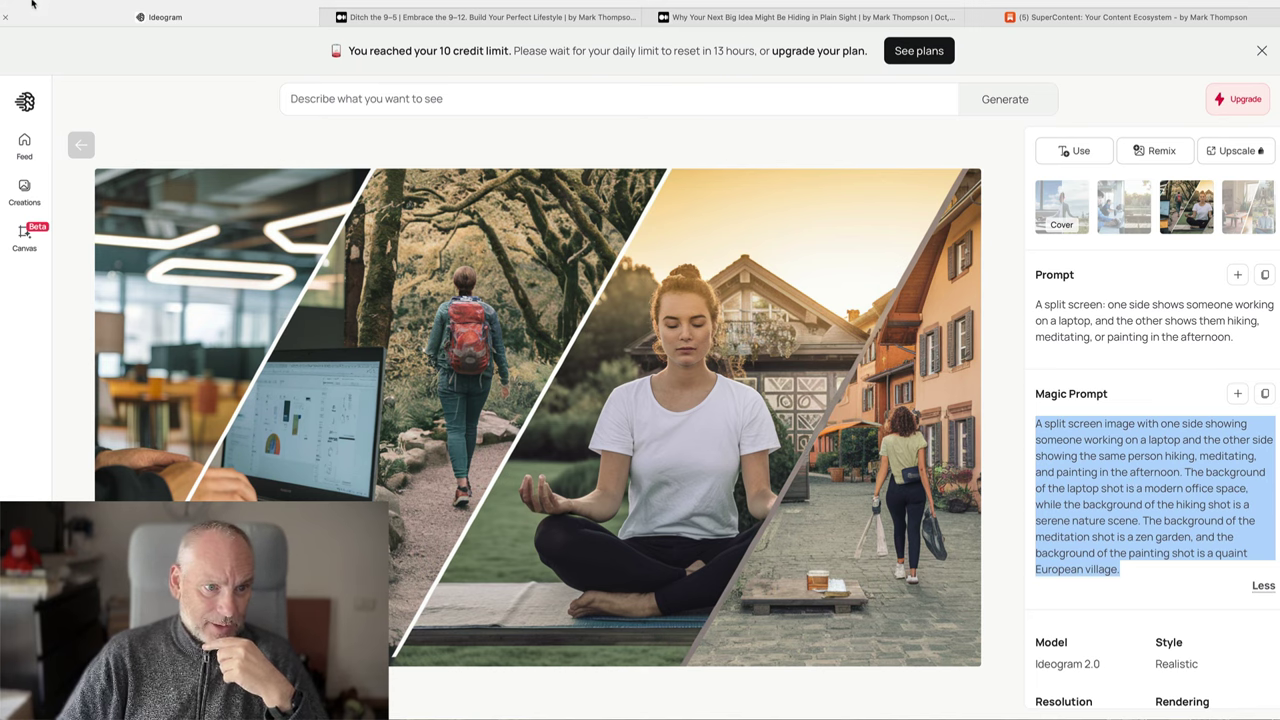
{"action": "left_click", "coordinate": [26, 100]}
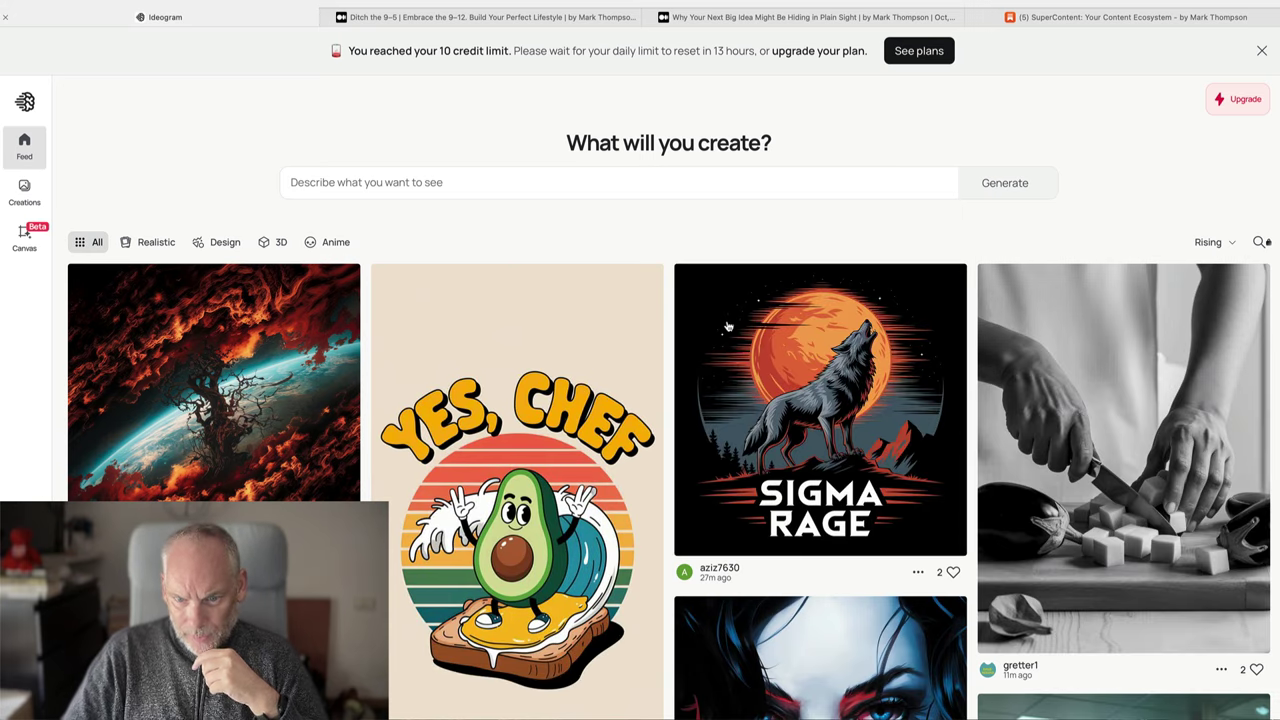
Scroll the community feed past the Nefertiti portrait, floral bouquet and chef silhouette.
{"action": "scroll", "coordinate": [728, 326], "scroll_direction": "down", "scroll_amount": 5}
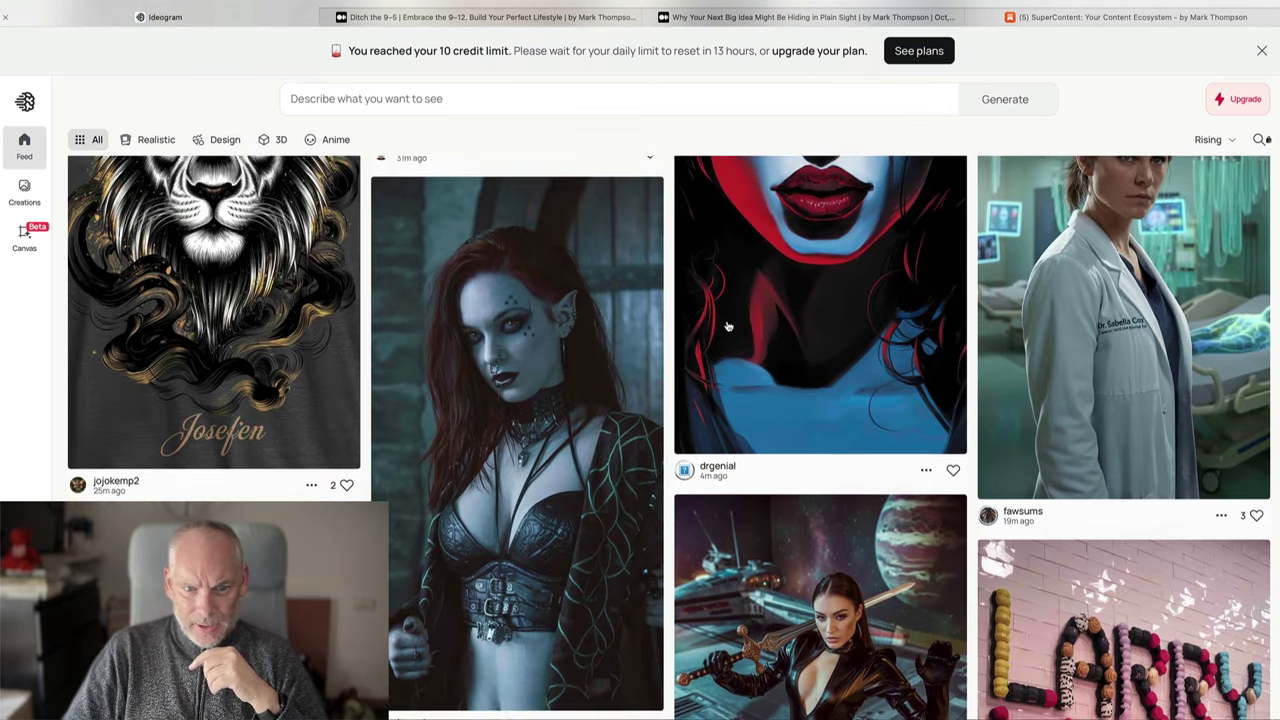
{"action": "scroll", "coordinate": [728, 326], "scroll_direction": "down", "scroll_amount": 15}
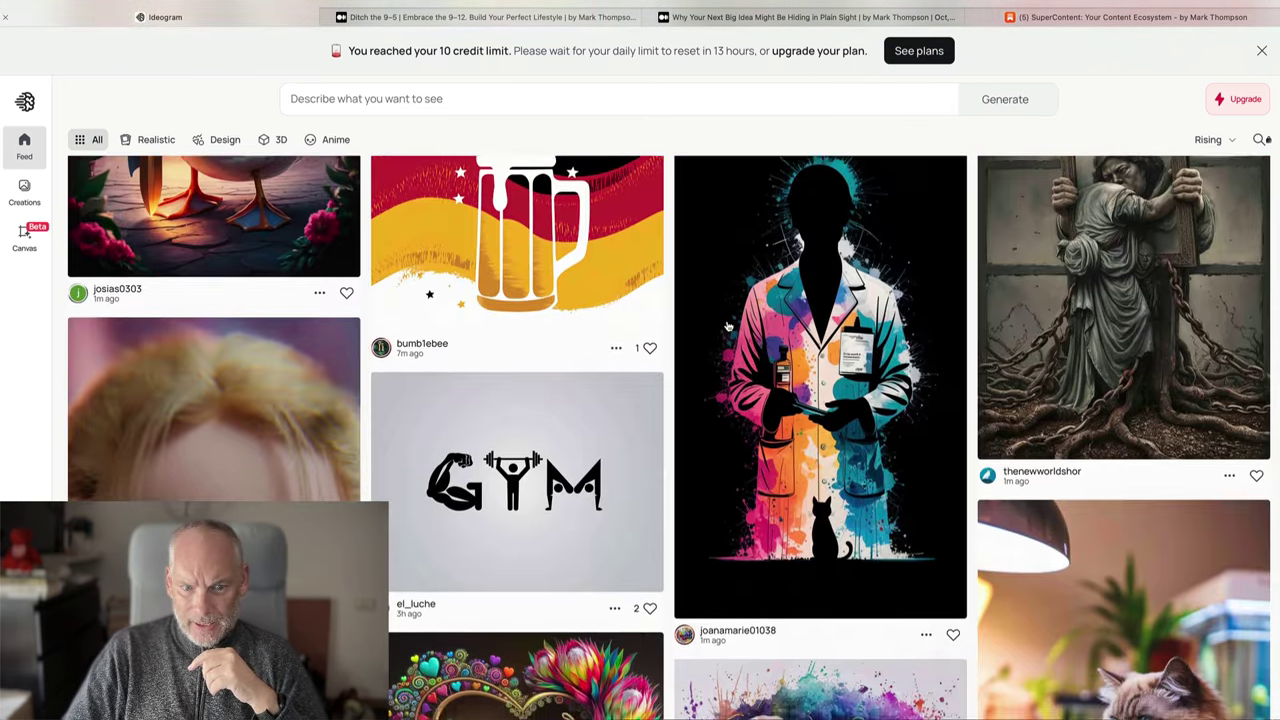
{"action": "scroll", "coordinate": [728, 326], "scroll_direction": "down", "scroll_amount": 15}
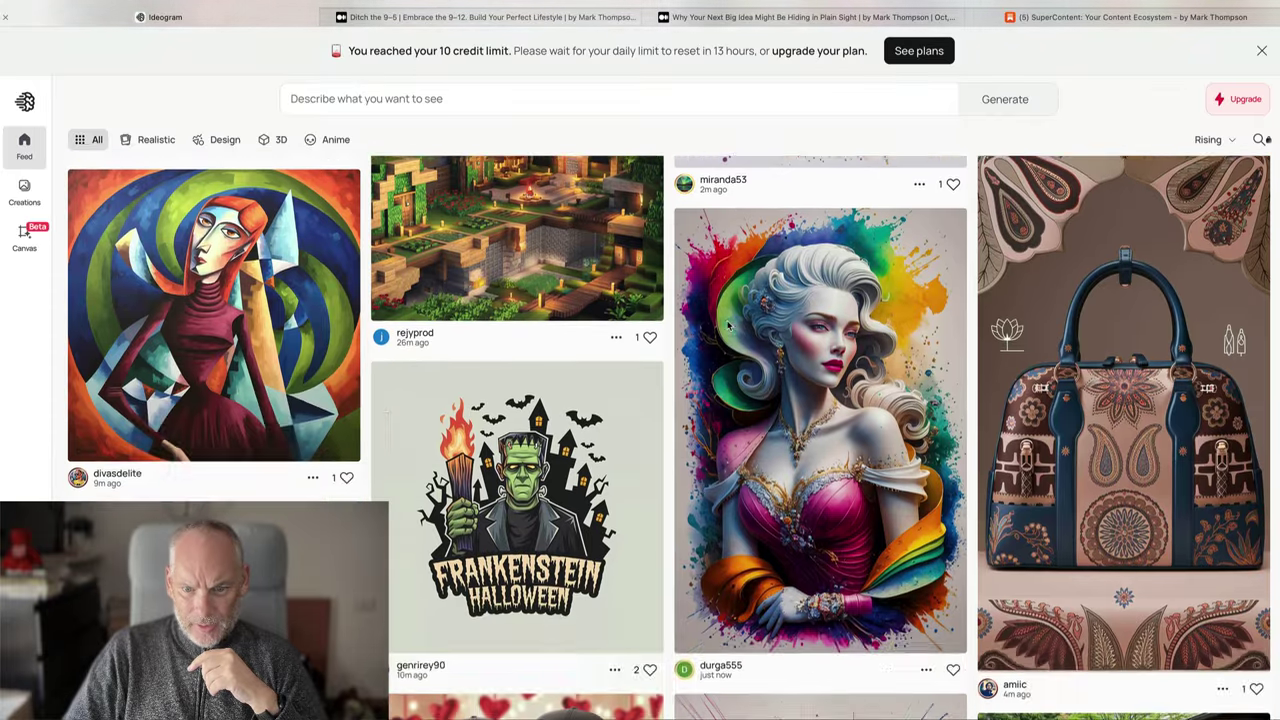
{"action": "scroll", "coordinate": [728, 326], "scroll_direction": "down", "scroll_amount": 15}
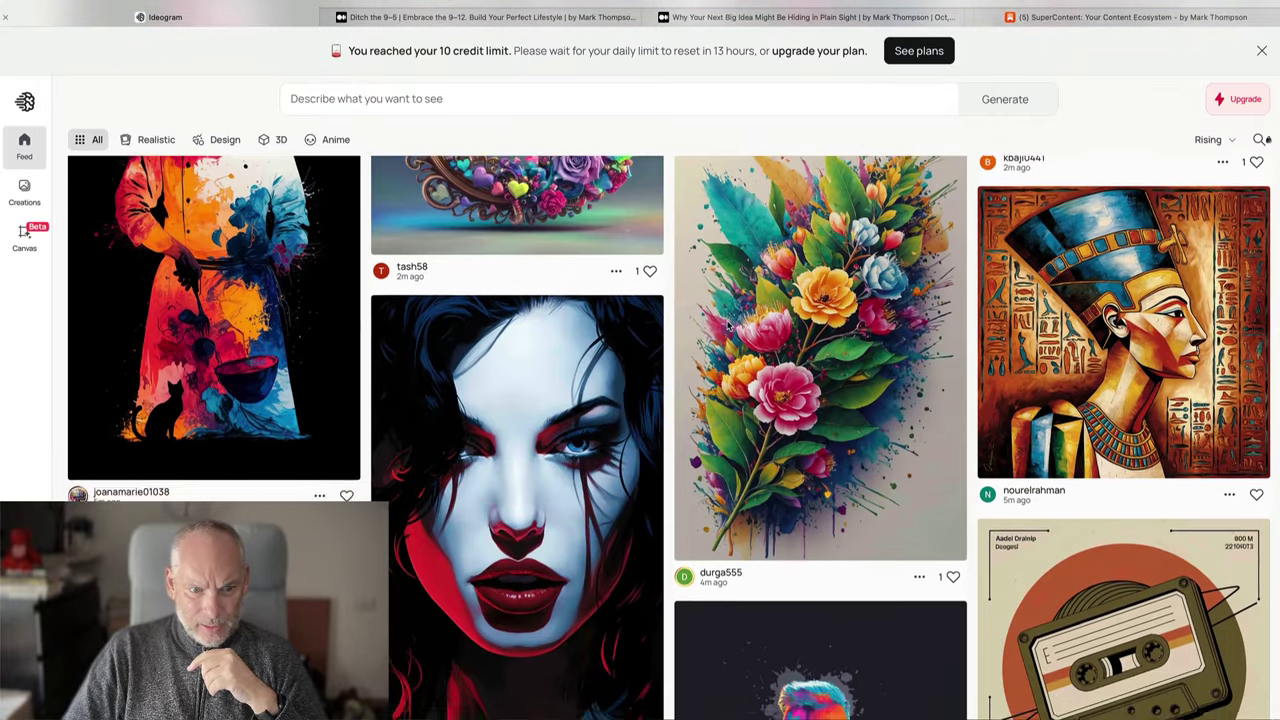
{"action": "scroll", "coordinate": [728, 326], "scroll_direction": "up", "scroll_amount": 3}
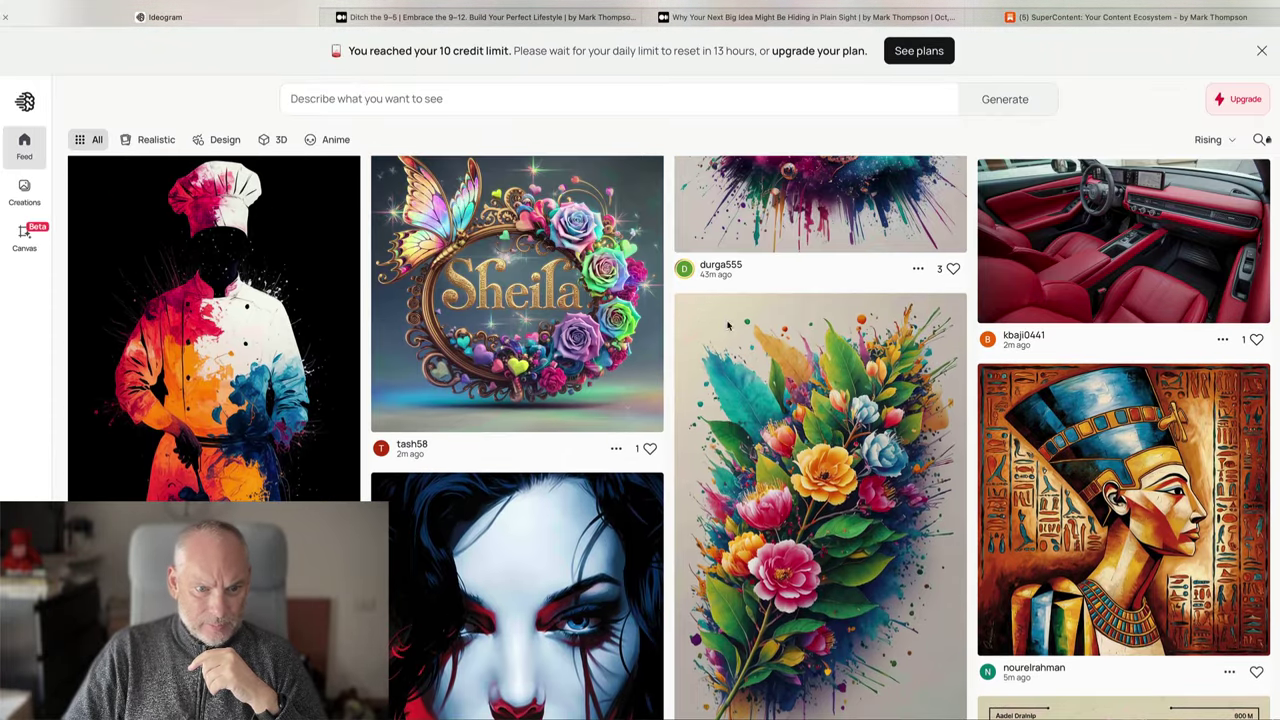
Open the chef silhouette image, expand and select its full Magic Prompt, then return to the feed.
{"action": "left_click", "coordinate": [254, 344]}
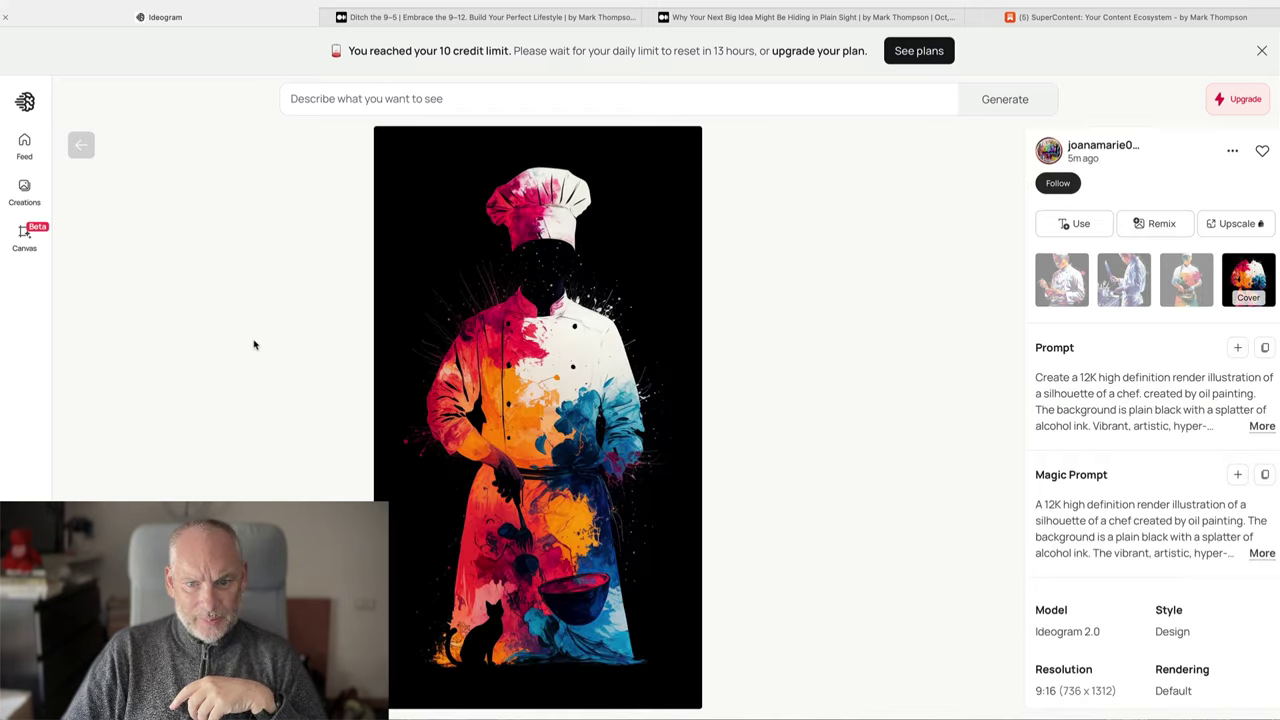
{"action": "left_click", "coordinate": [1262, 553]}
{"action": "scroll", "coordinate": [1142, 538], "scroll_direction": "down", "scroll_amount": 2}
{"action": "scroll", "coordinate": [1142, 538], "scroll_direction": "down", "scroll_amount": 2}
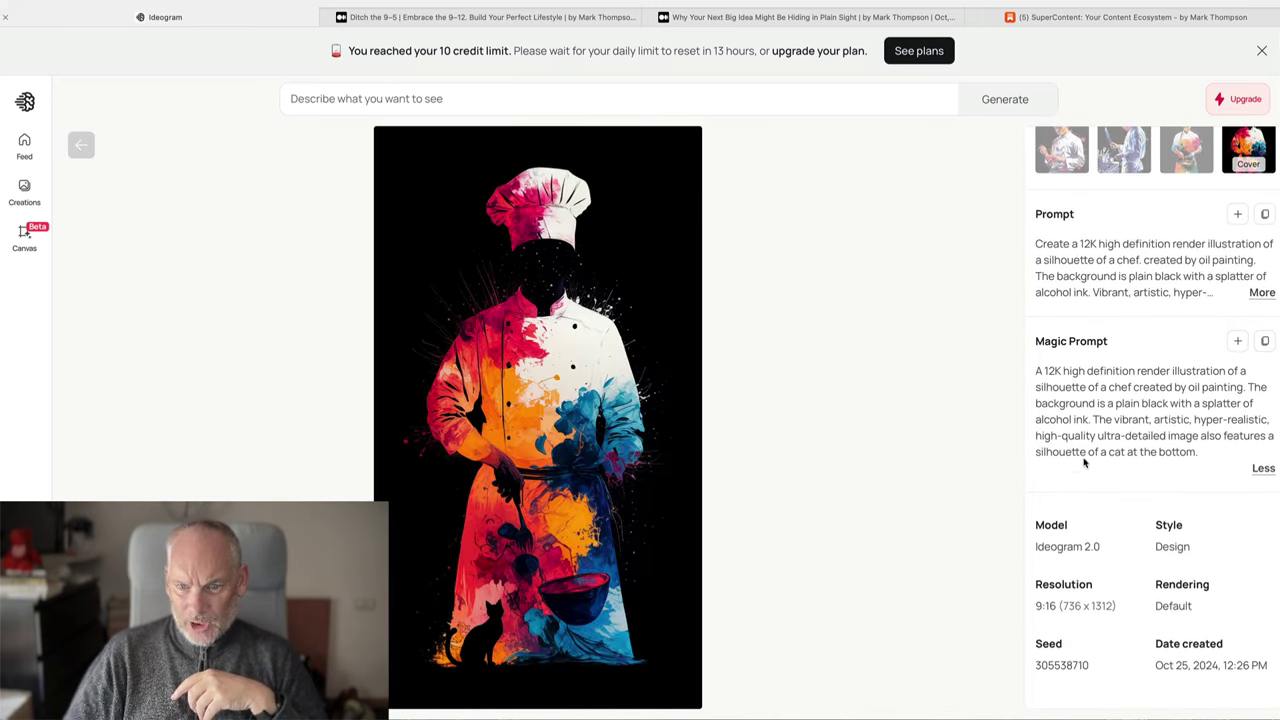
{"action": "left_click_drag", "start_coordinate": [1037, 372], "coordinate": [1190, 453]}
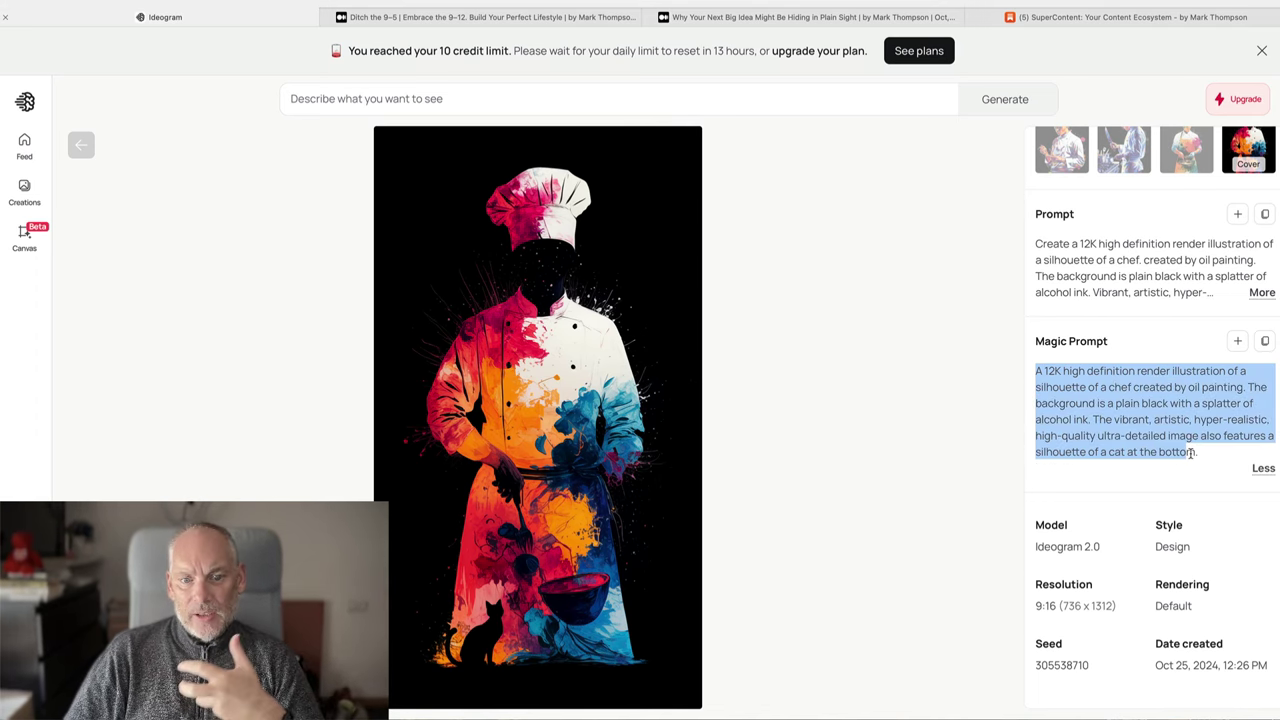
{"action": "scroll", "coordinate": [1190, 455], "scroll_direction": "up", "scroll_amount": 3}
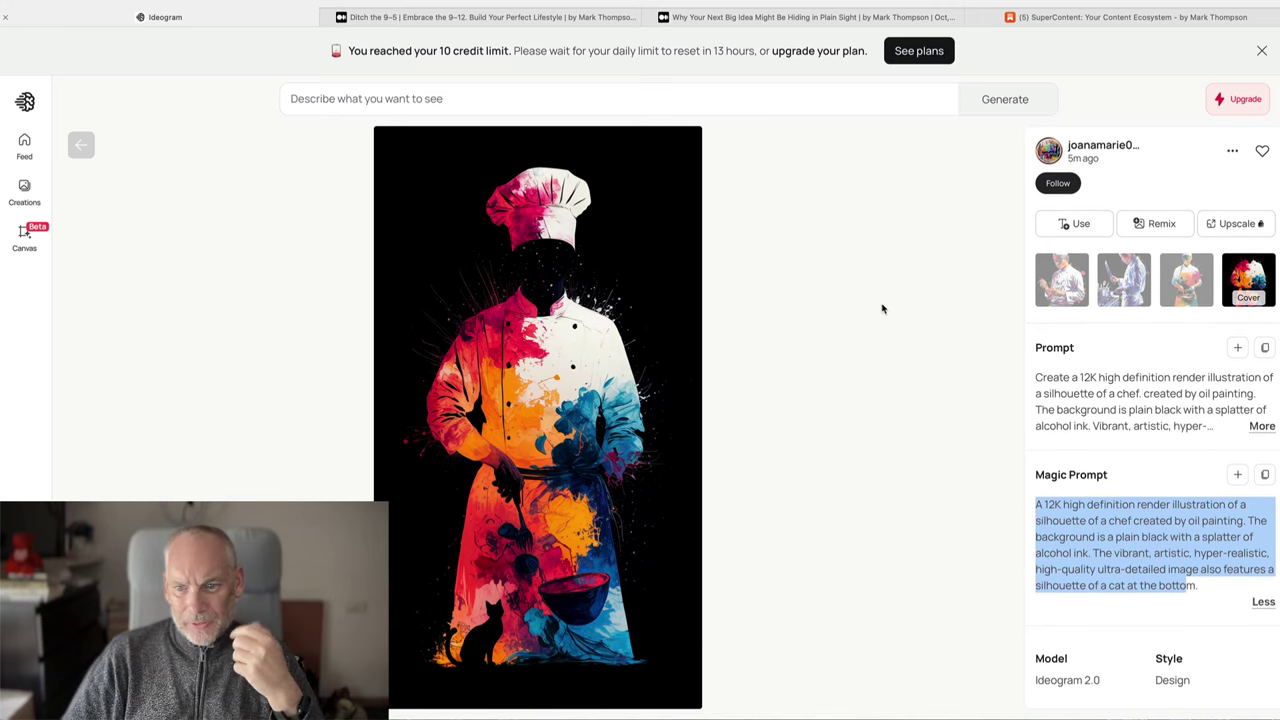
{"action": "left_click", "coordinate": [18, 108]}
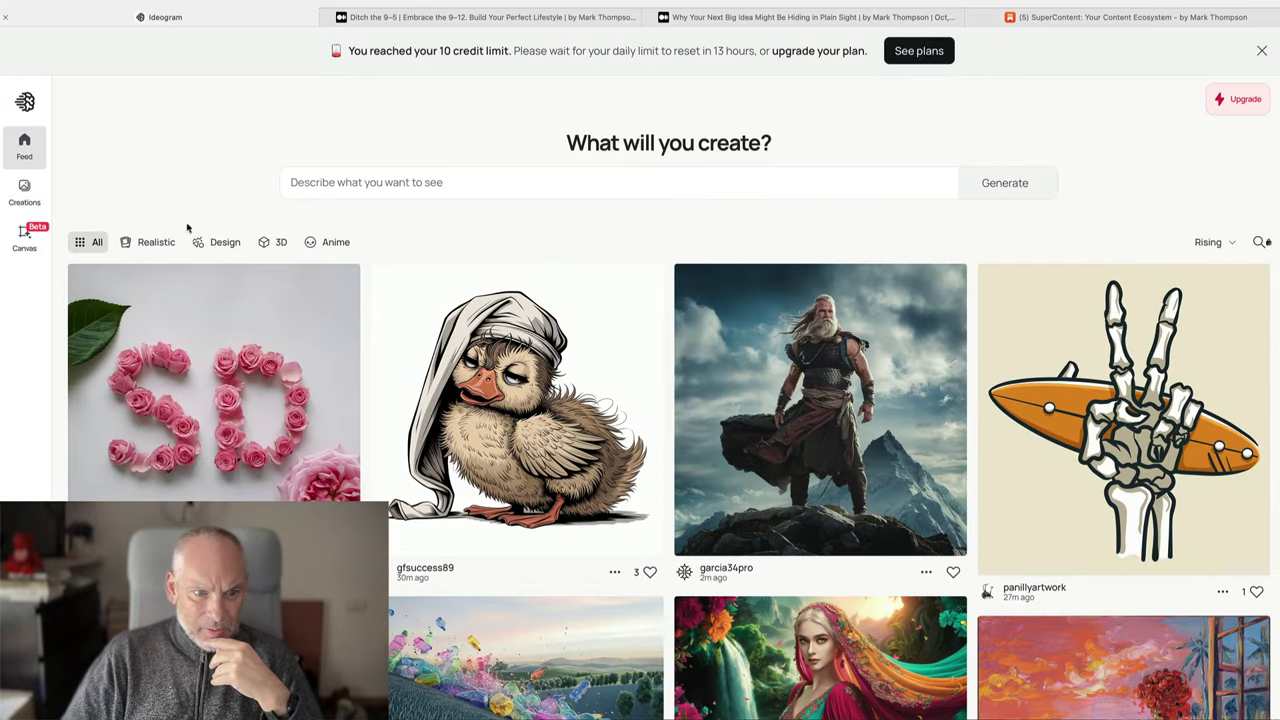
{"action": "left_click", "coordinate": [143, 248]}
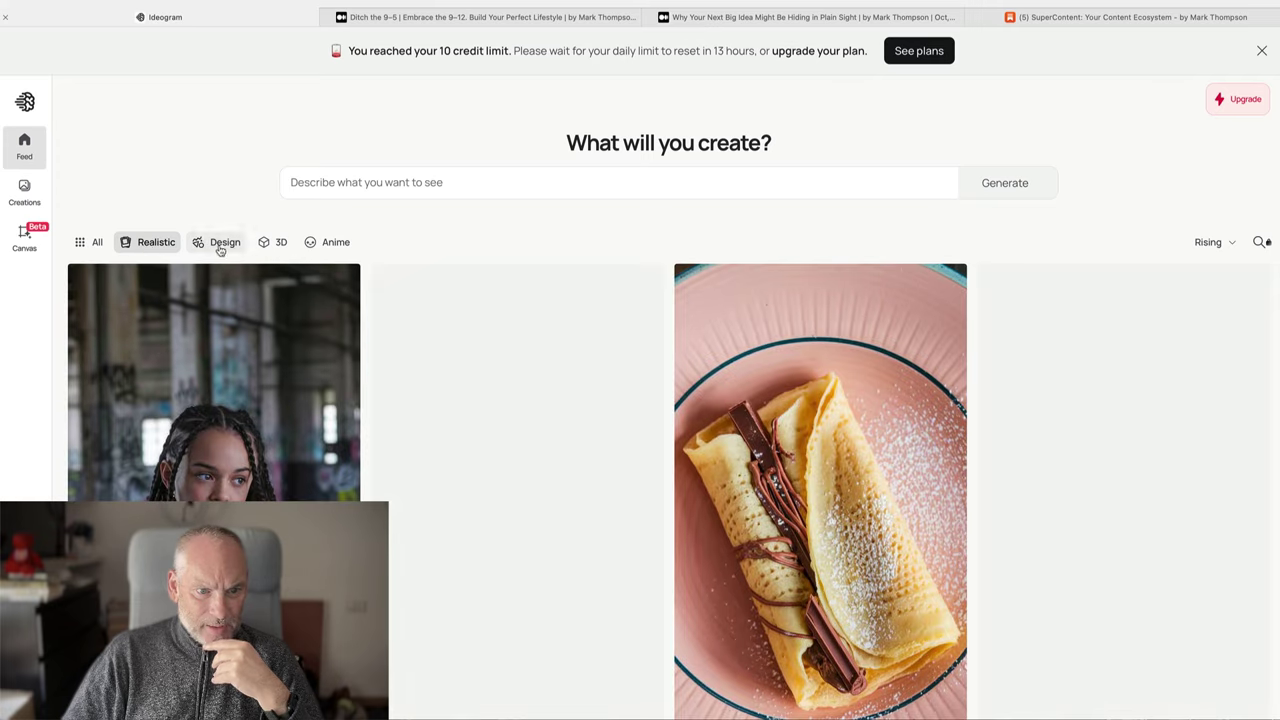
{"action": "left_click", "coordinate": [223, 248]}
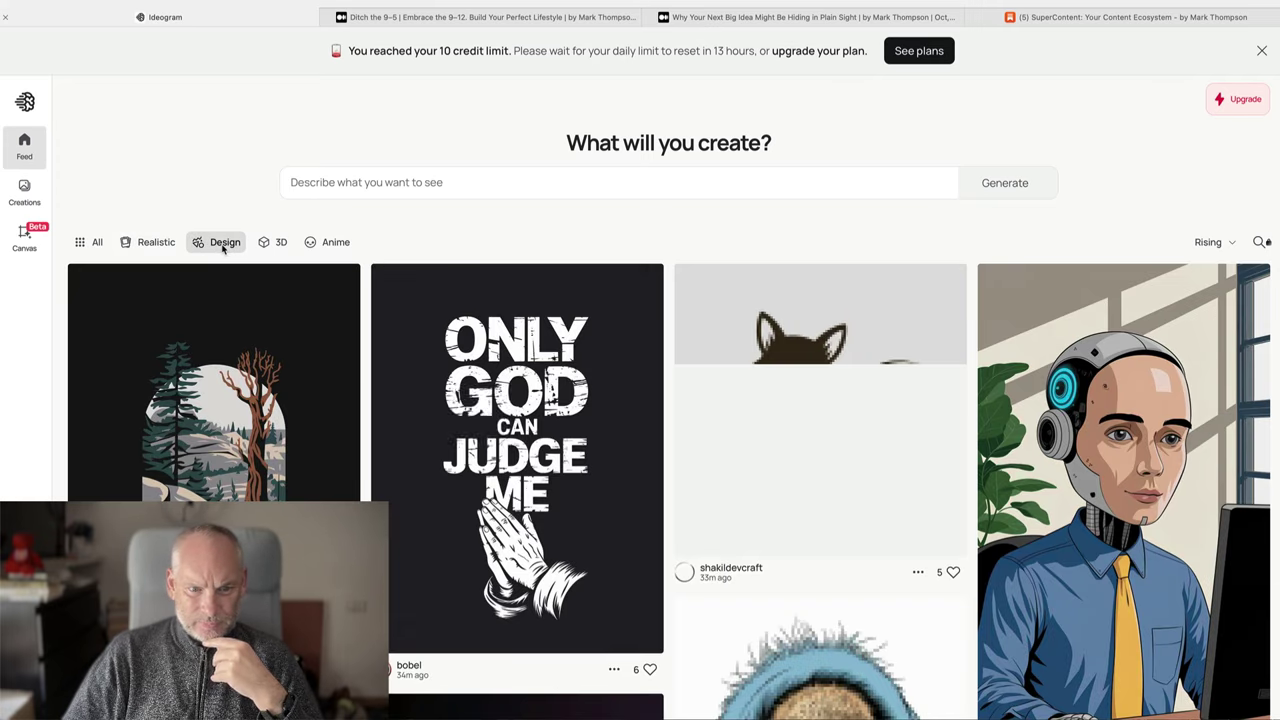
{"action": "left_click", "coordinate": [268, 246]}
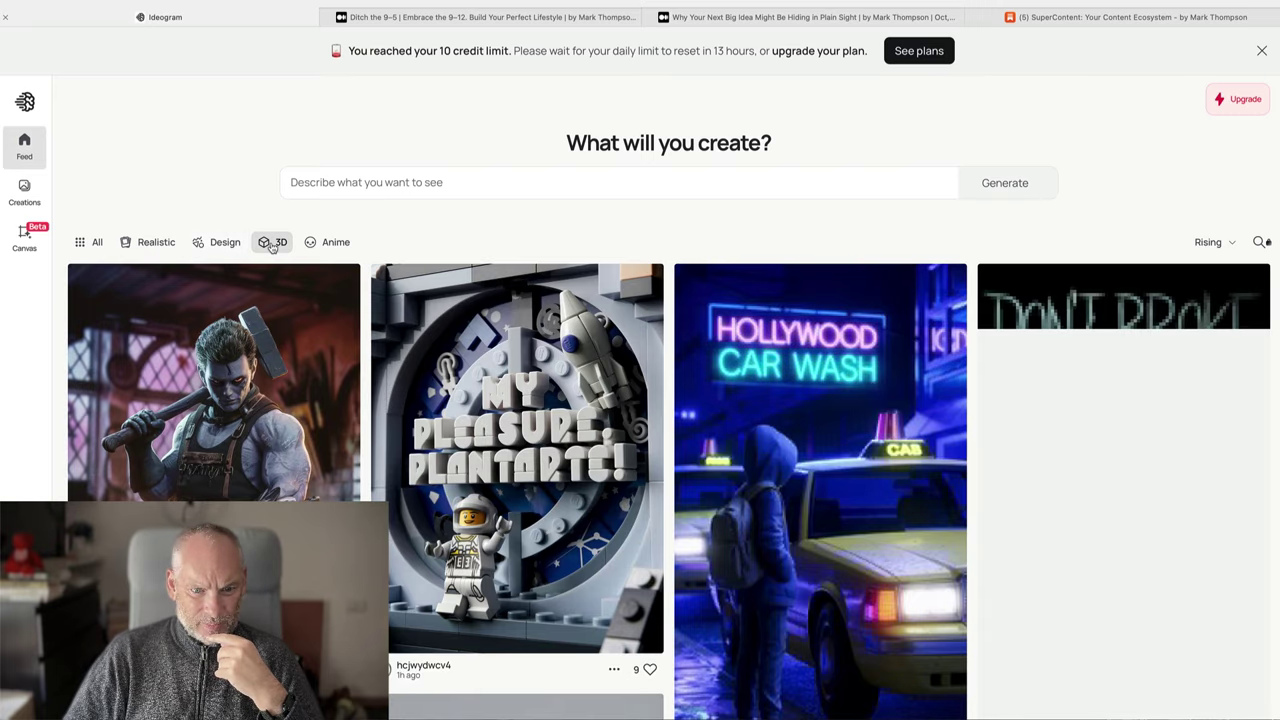
{"action": "left_click", "coordinate": [333, 246]}
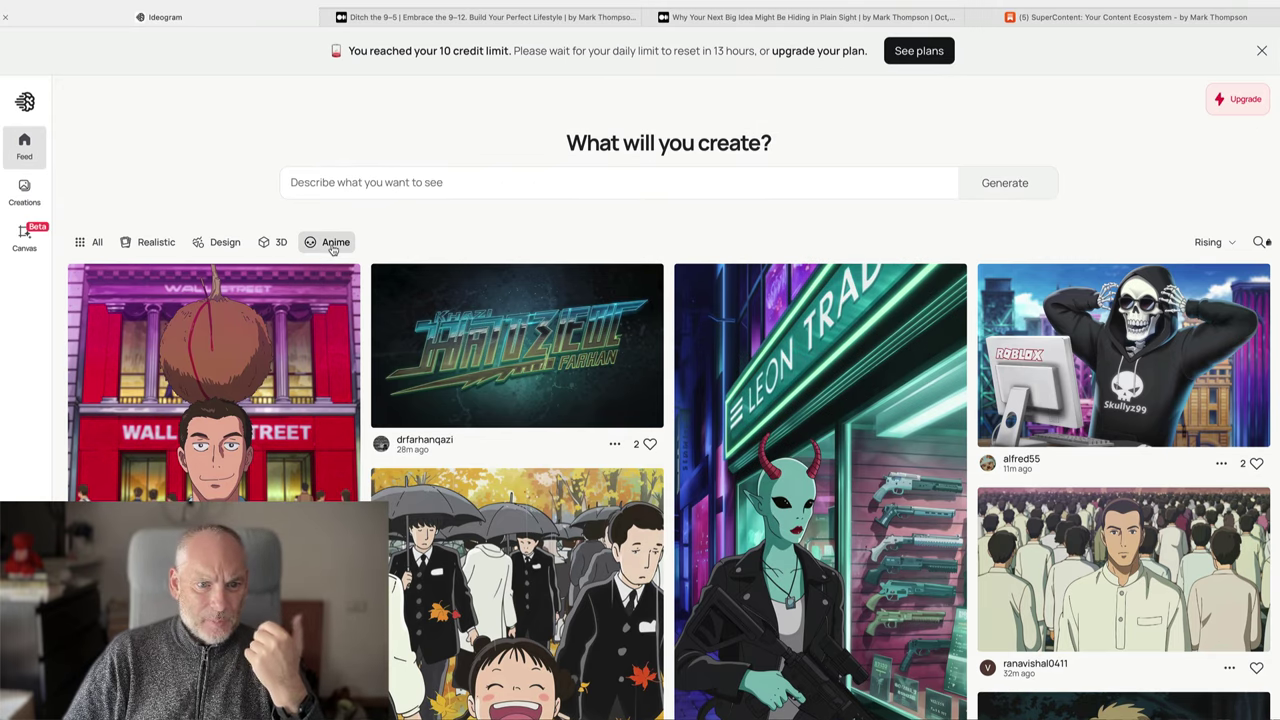
{"action": "scroll", "coordinate": [333, 249], "scroll_direction": "down", "scroll_amount": 3}
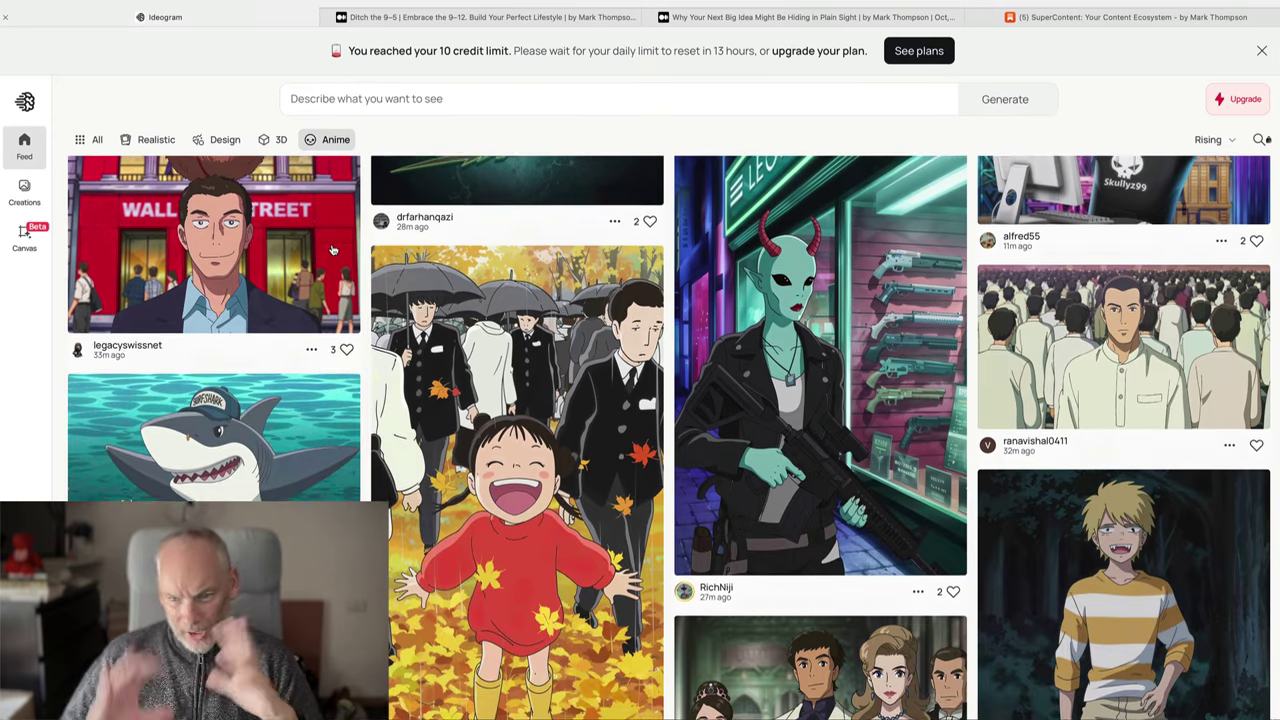
{"action": "scroll", "coordinate": [333, 249], "scroll_direction": "down", "scroll_amount": 5}
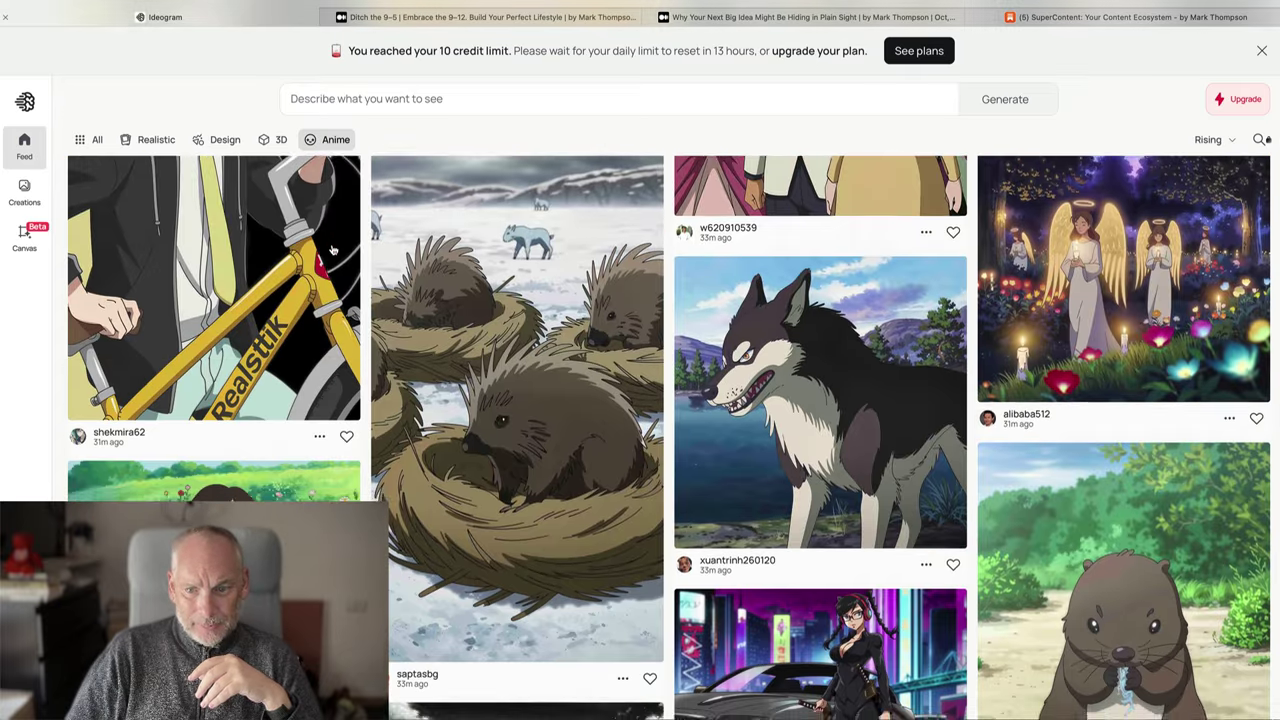
{"action": "scroll", "coordinate": [333, 249], "scroll_direction": "up", "scroll_amount": 10}
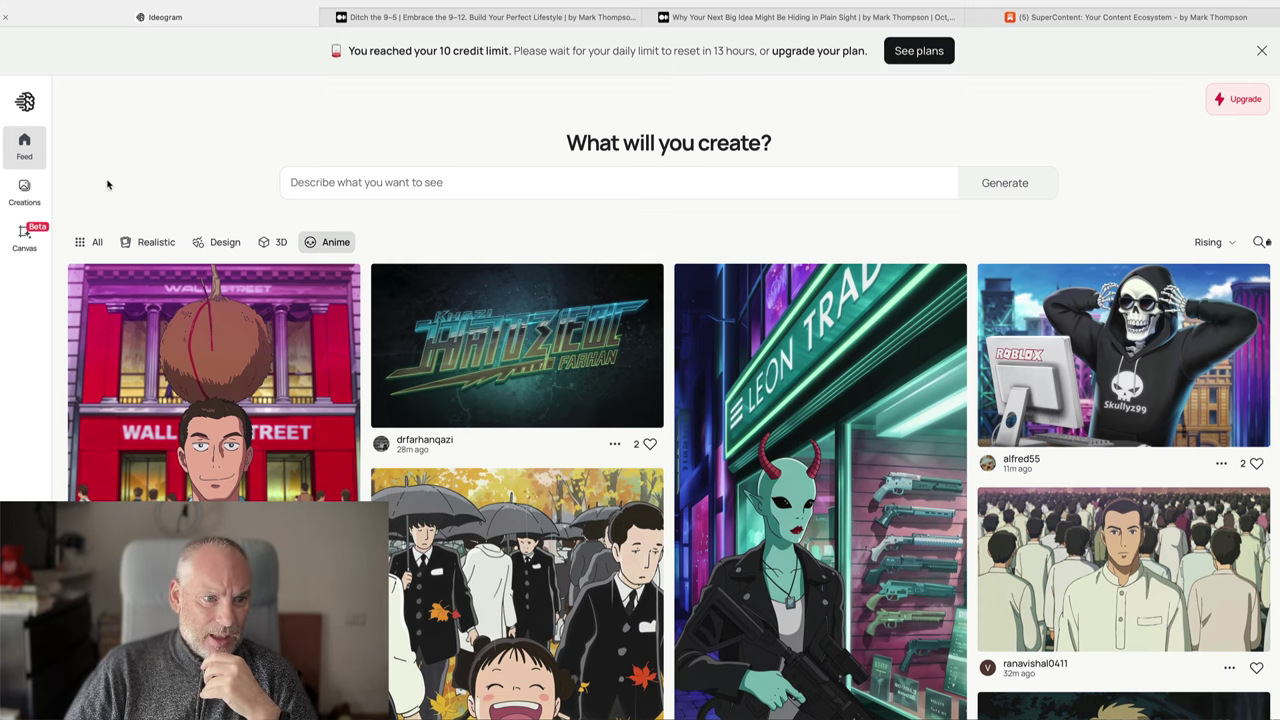
Open Creations and scroll through the generated thumbnails and article images.
{"action": "left_click", "coordinate": [24, 189]}
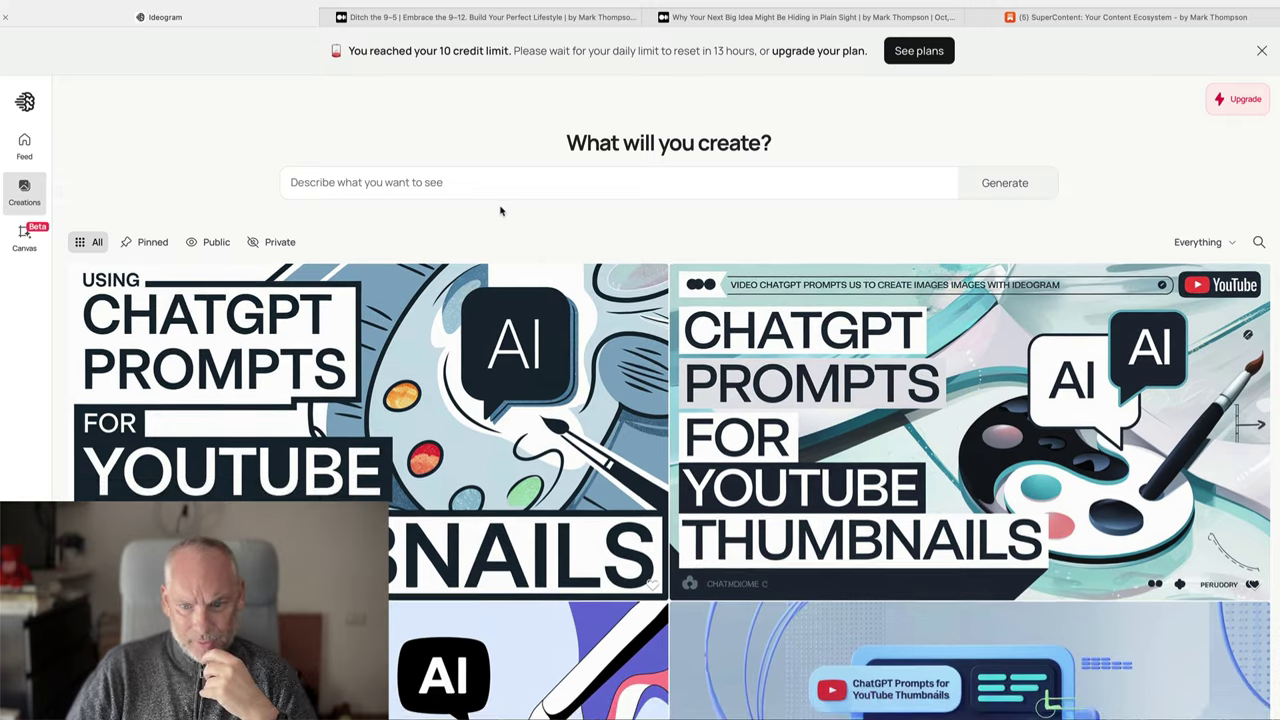
{"action": "scroll", "coordinate": [501, 210], "scroll_direction": "down", "scroll_amount": 15}
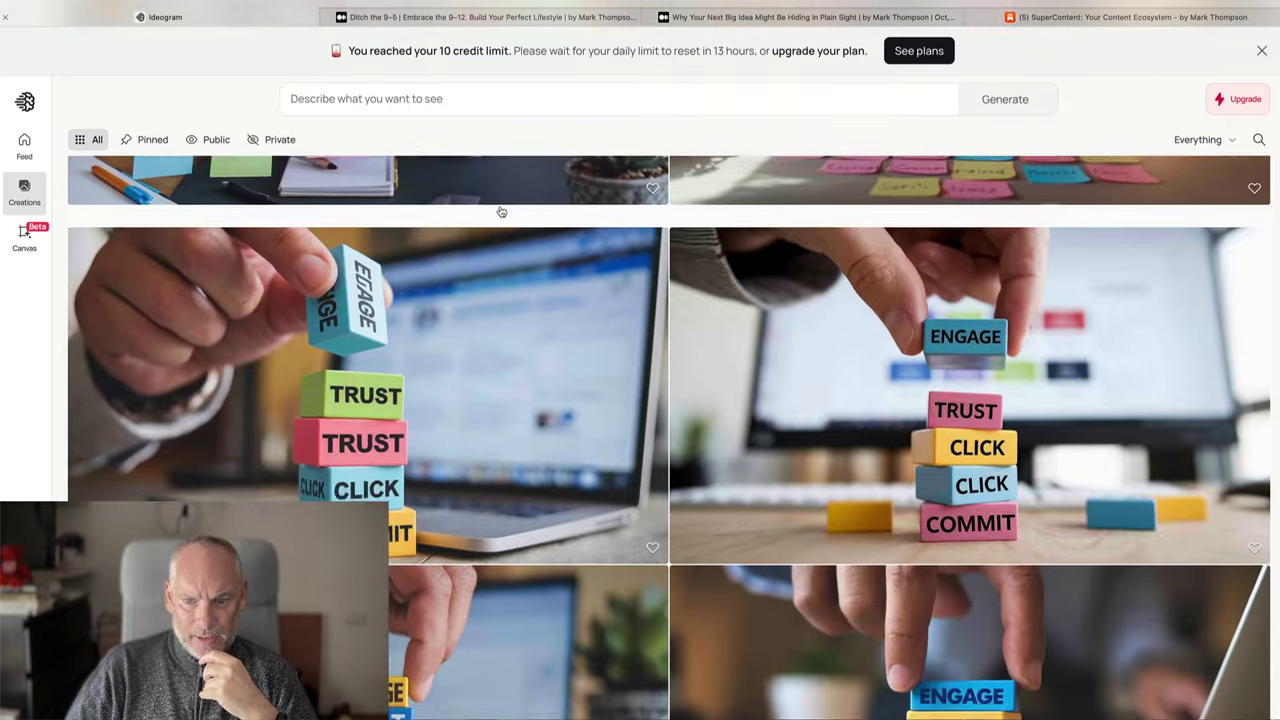
{"action": "scroll", "coordinate": [501, 211], "scroll_direction": "down", "scroll_amount": 20}
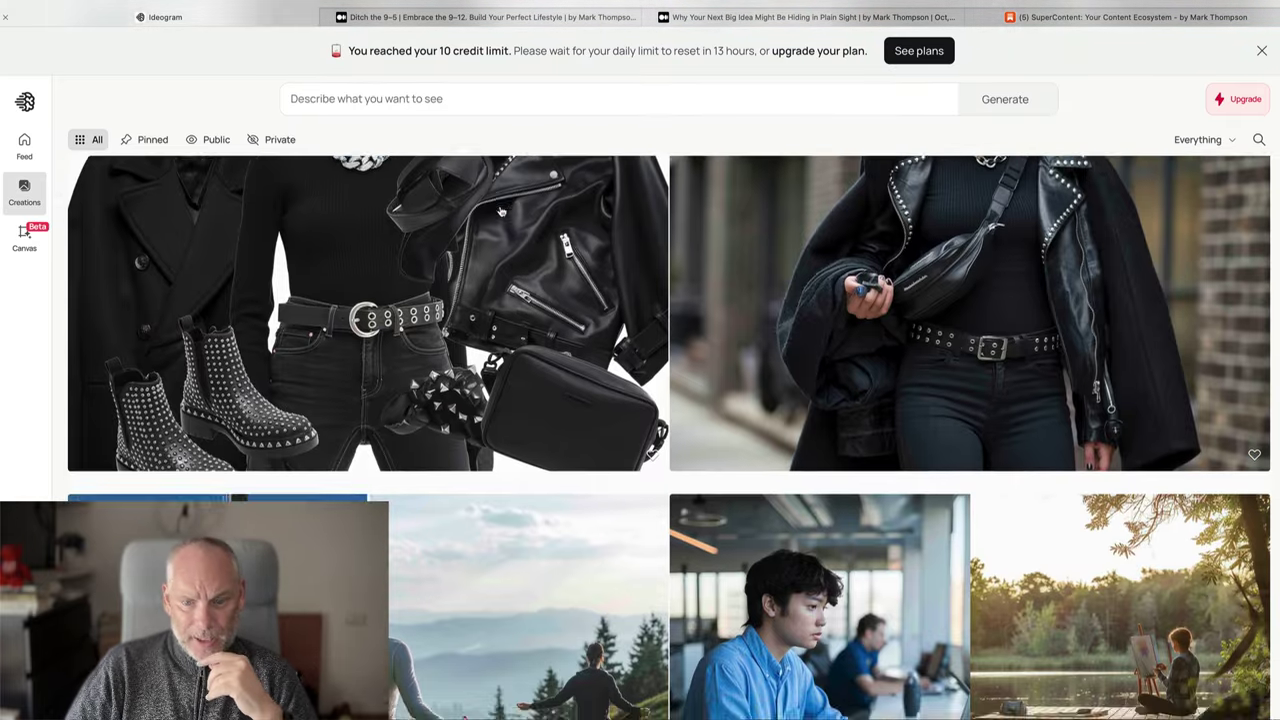
{"action": "scroll", "coordinate": [501, 211], "scroll_direction": "down", "scroll_amount": 20}
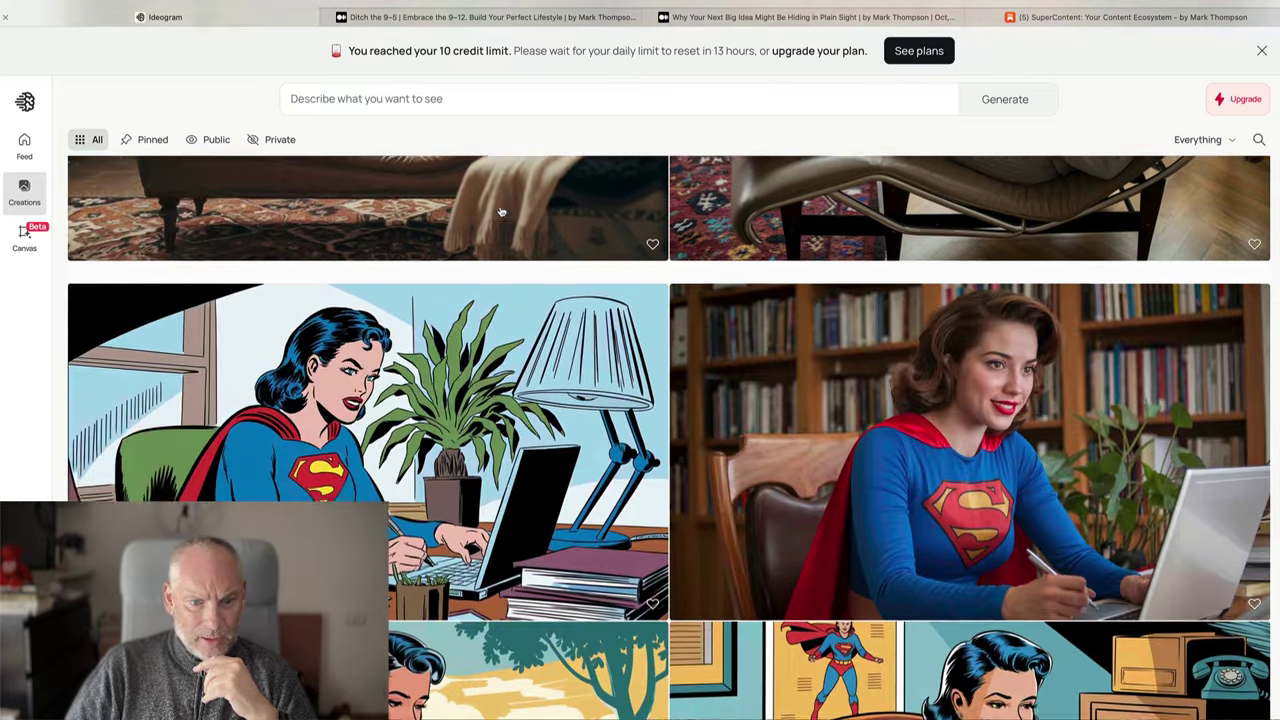
{"action": "scroll", "coordinate": [501, 211], "scroll_direction": "down", "scroll_amount": 6}
{"action": "scroll", "coordinate": [501, 211], "scroll_direction": "up", "scroll_amount": 5}
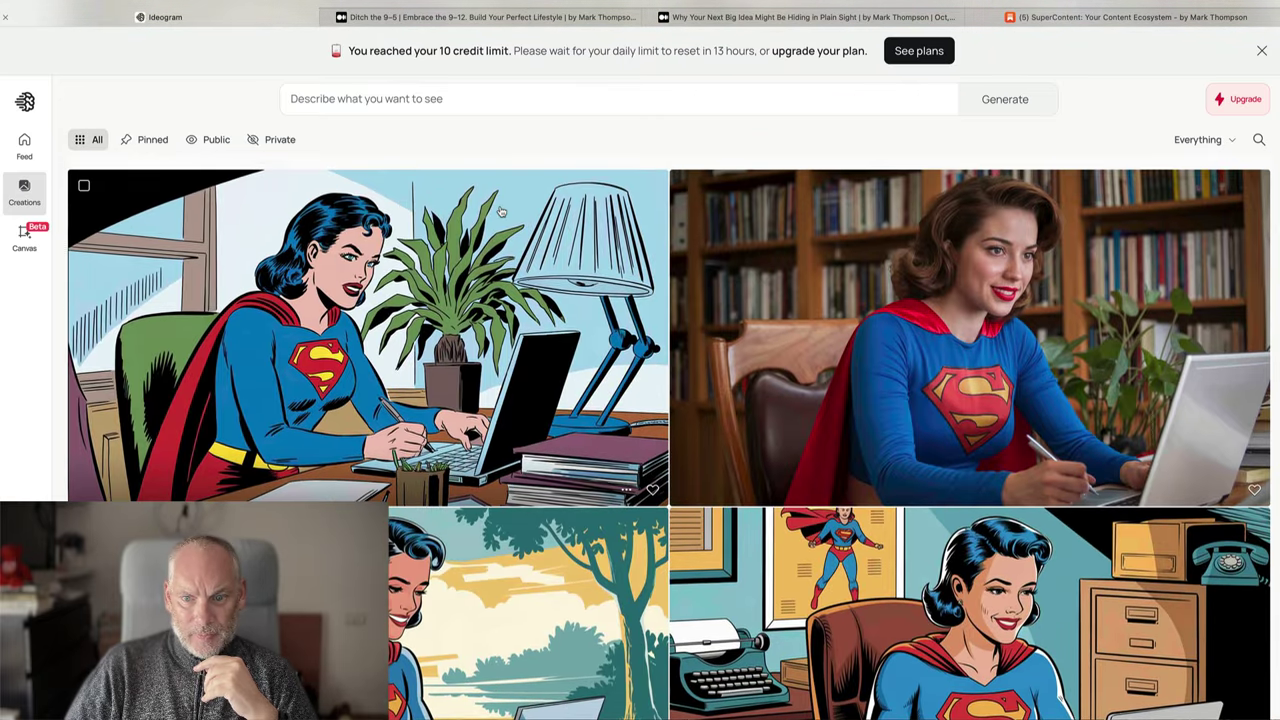
{"action": "scroll", "coordinate": [647, 313], "scroll_direction": "down", "scroll_amount": 3}
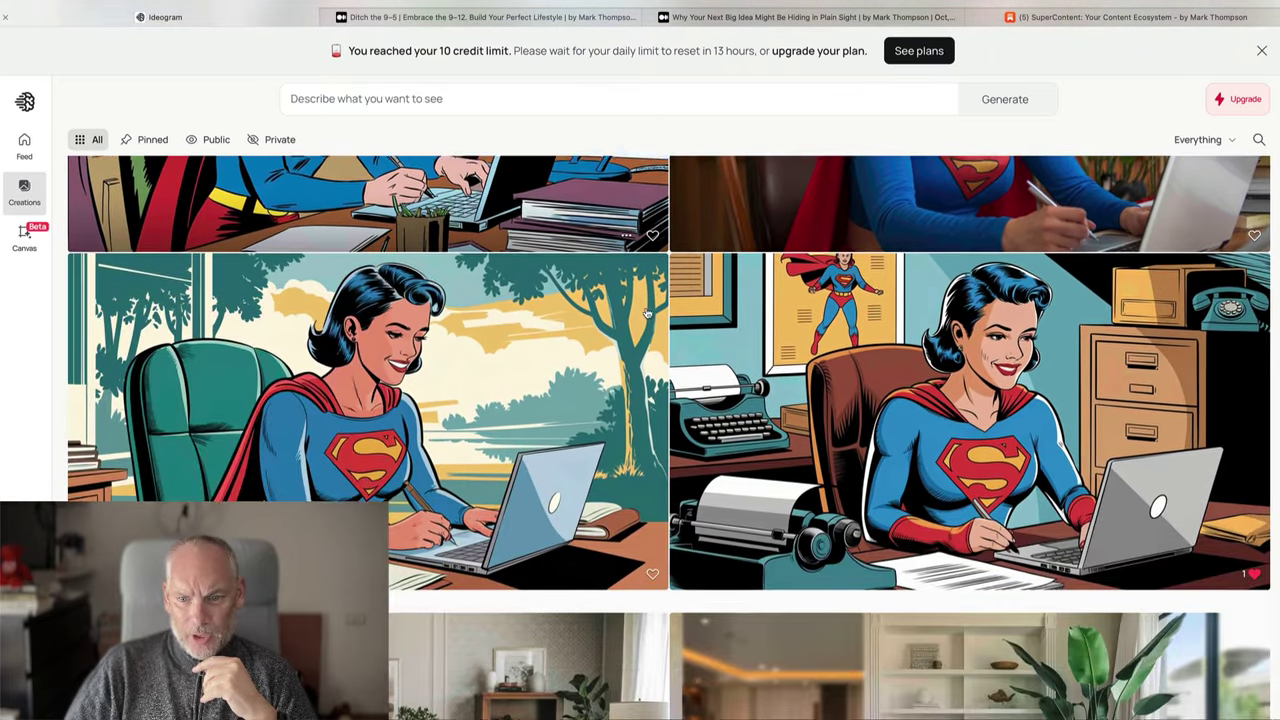
{"action": "scroll", "coordinate": [647, 313], "scroll_direction": "up", "scroll_amount": 4}
{"action": "scroll", "coordinate": [827, 395], "scroll_direction": "down", "scroll_amount": 1}
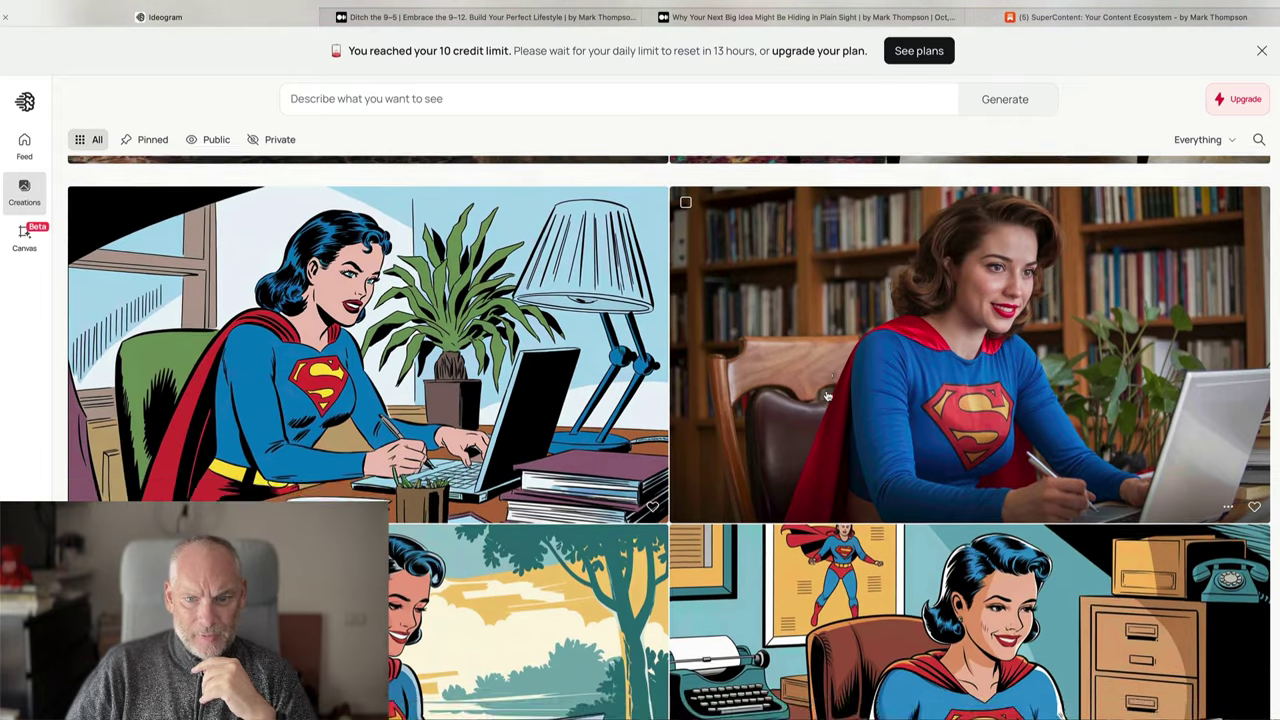
{"action": "scroll", "coordinate": [827, 395], "scroll_direction": "down", "scroll_amount": 6}
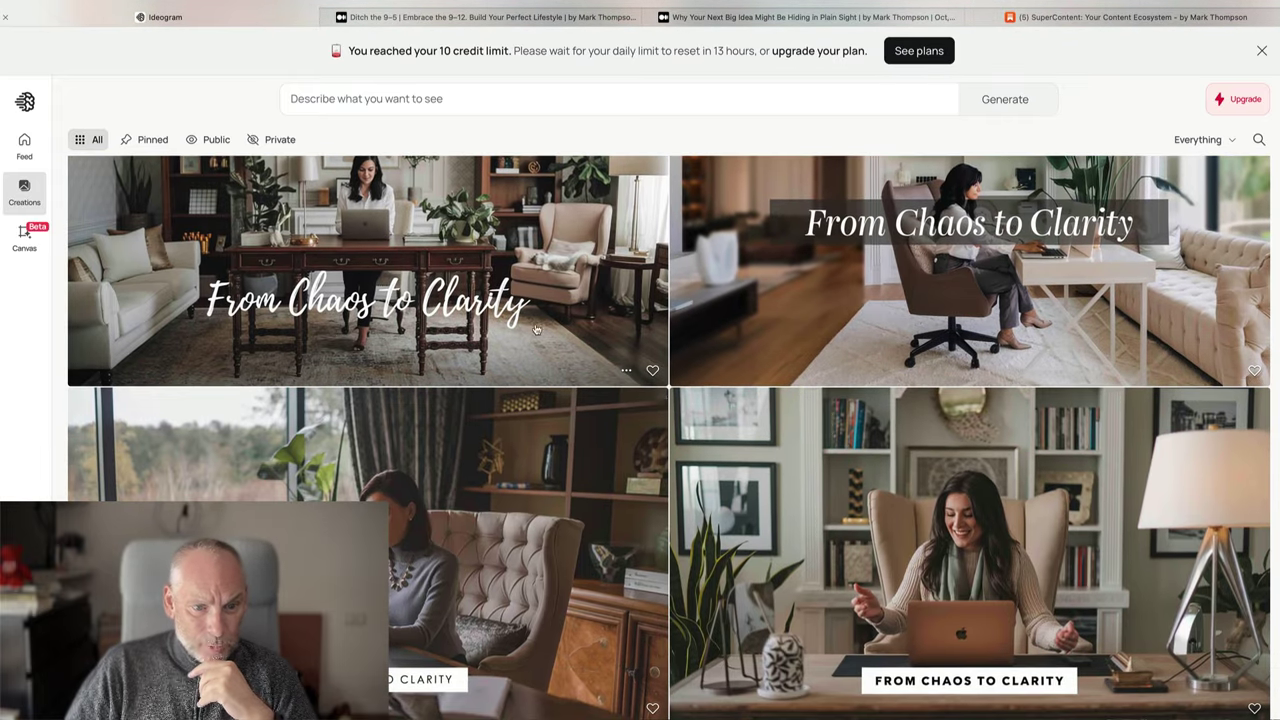
{"action": "scroll", "coordinate": [925, 252], "scroll_direction": "down", "scroll_amount": 1}
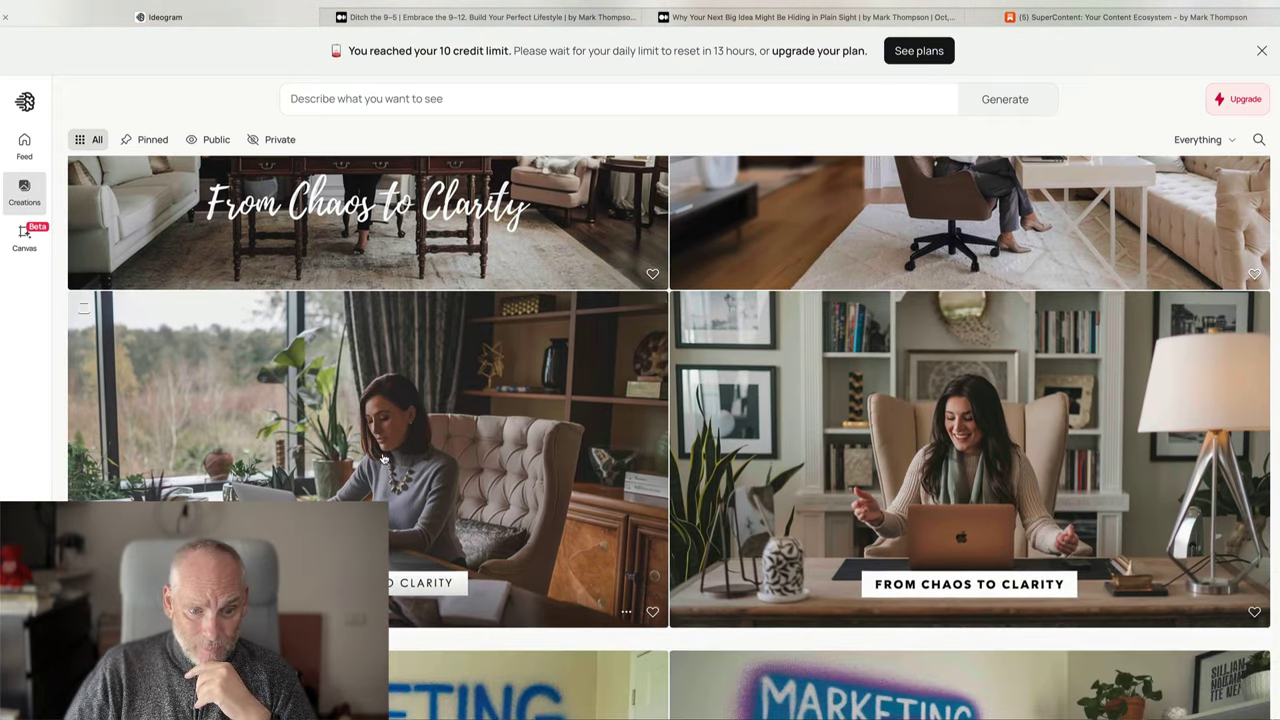
{"action": "scroll", "coordinate": [1045, 519], "scroll_direction": "down", "scroll_amount": 4}
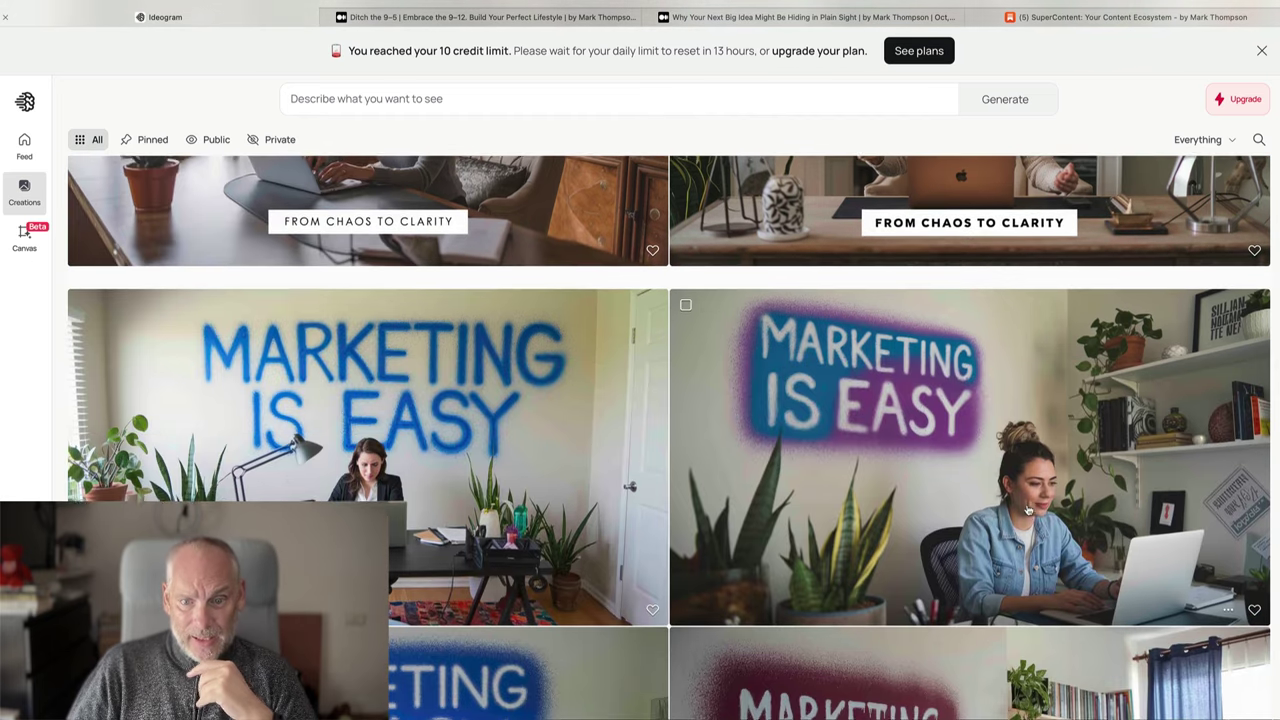
Scroll further down the gallery, glance at ChatGPT's post prompts, and come back to Ideogram.
{"action": "scroll", "coordinate": [795, 422], "scroll_direction": "down", "scroll_amount": 3}
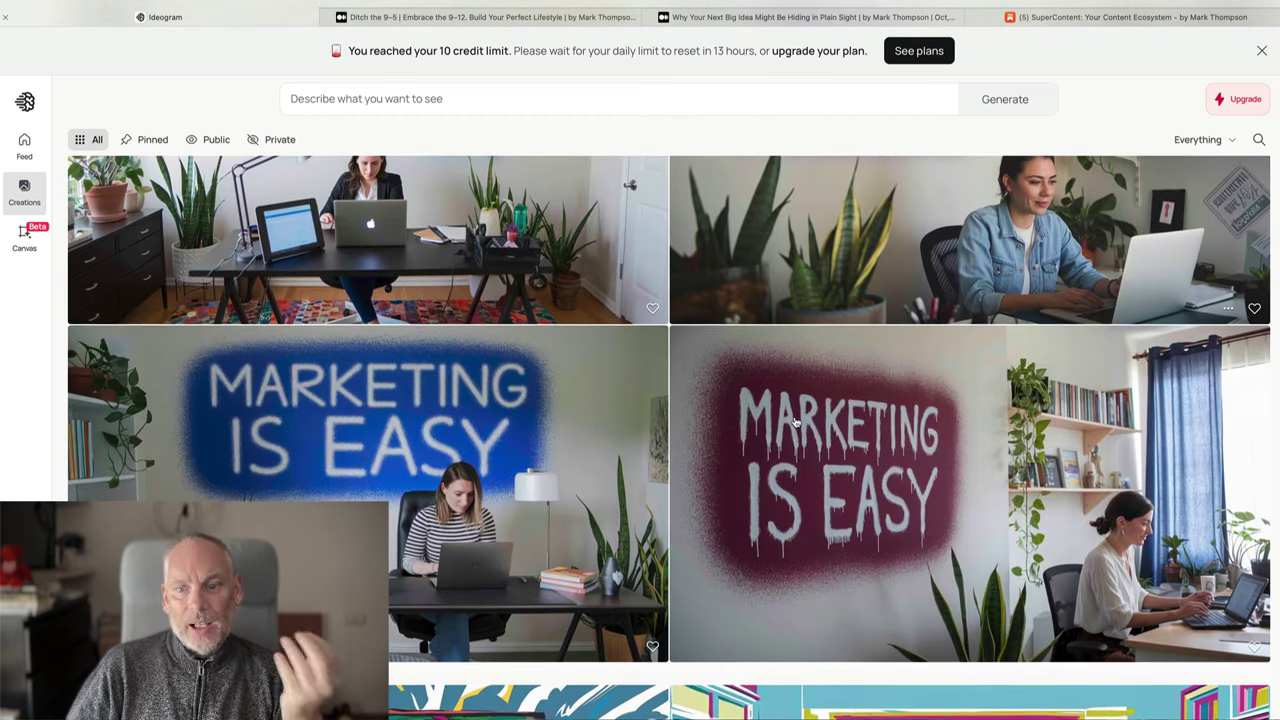
{"action": "scroll", "coordinate": [795, 422], "scroll_direction": "down", "scroll_amount": 5}
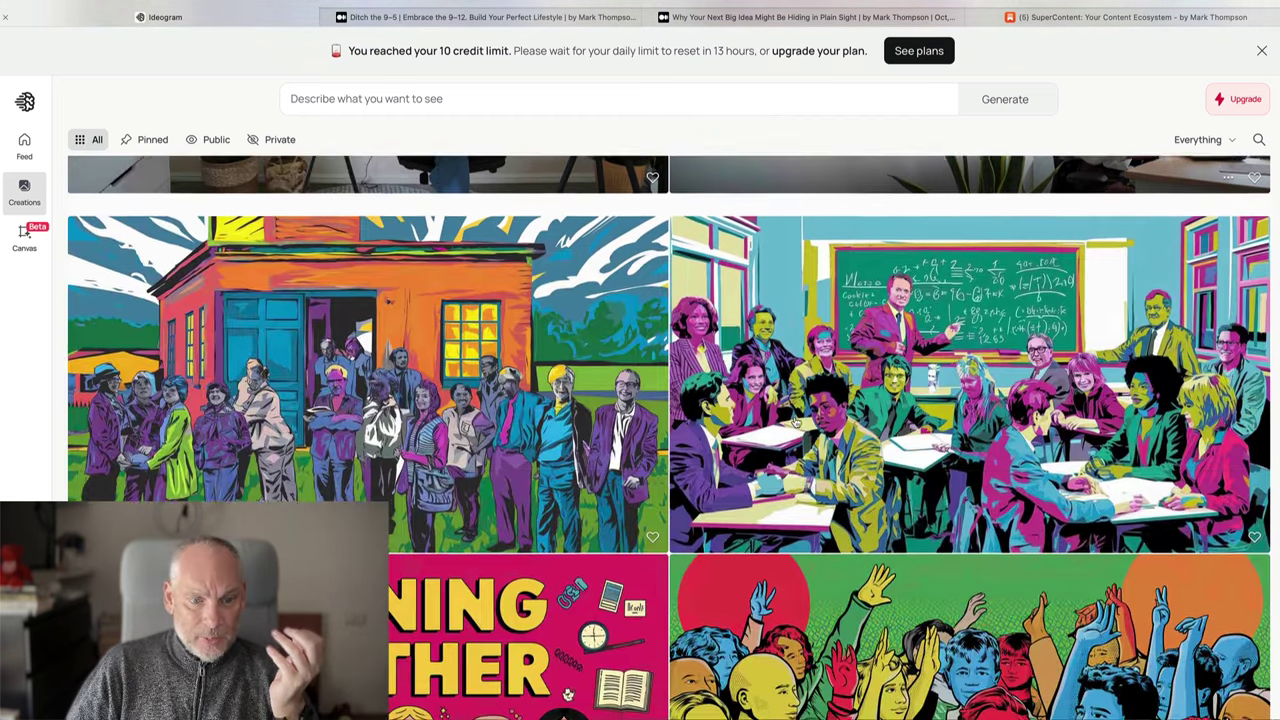
{"action": "scroll", "coordinate": [796, 421], "scroll_direction": "down", "scroll_amount": 15}
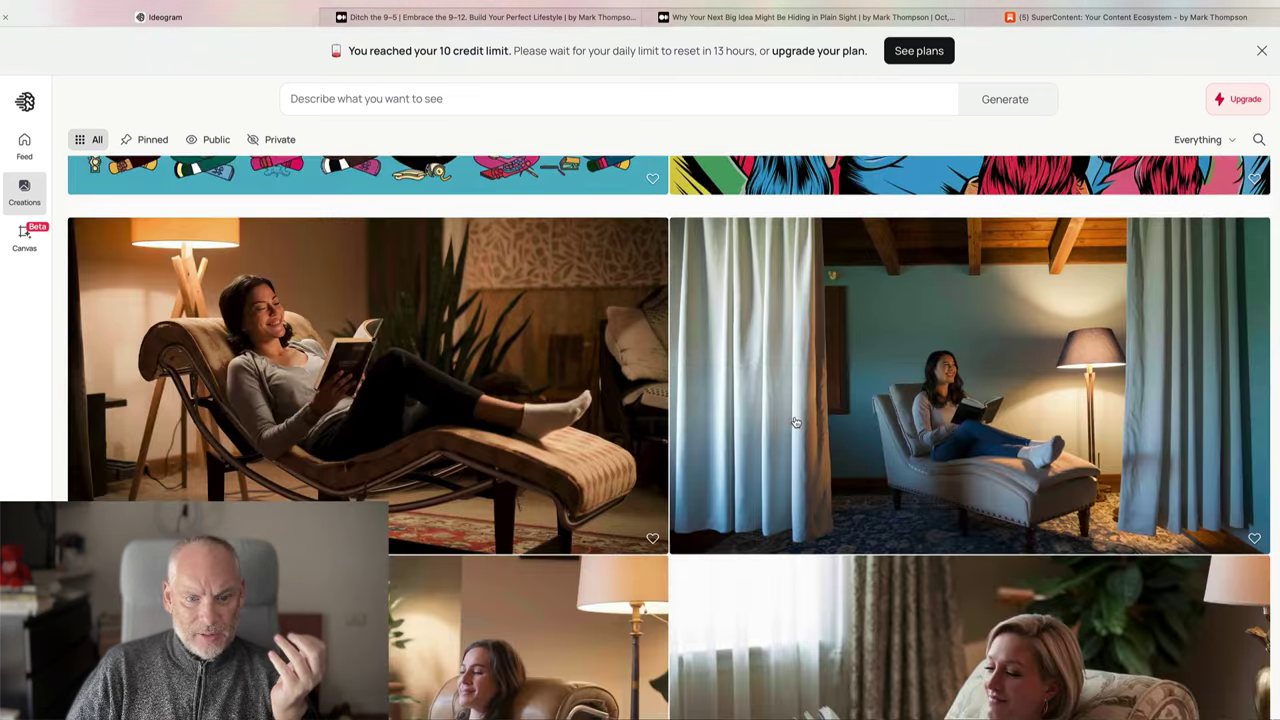
{"action": "scroll", "coordinate": [796, 421], "scroll_direction": "down", "scroll_amount": 8}
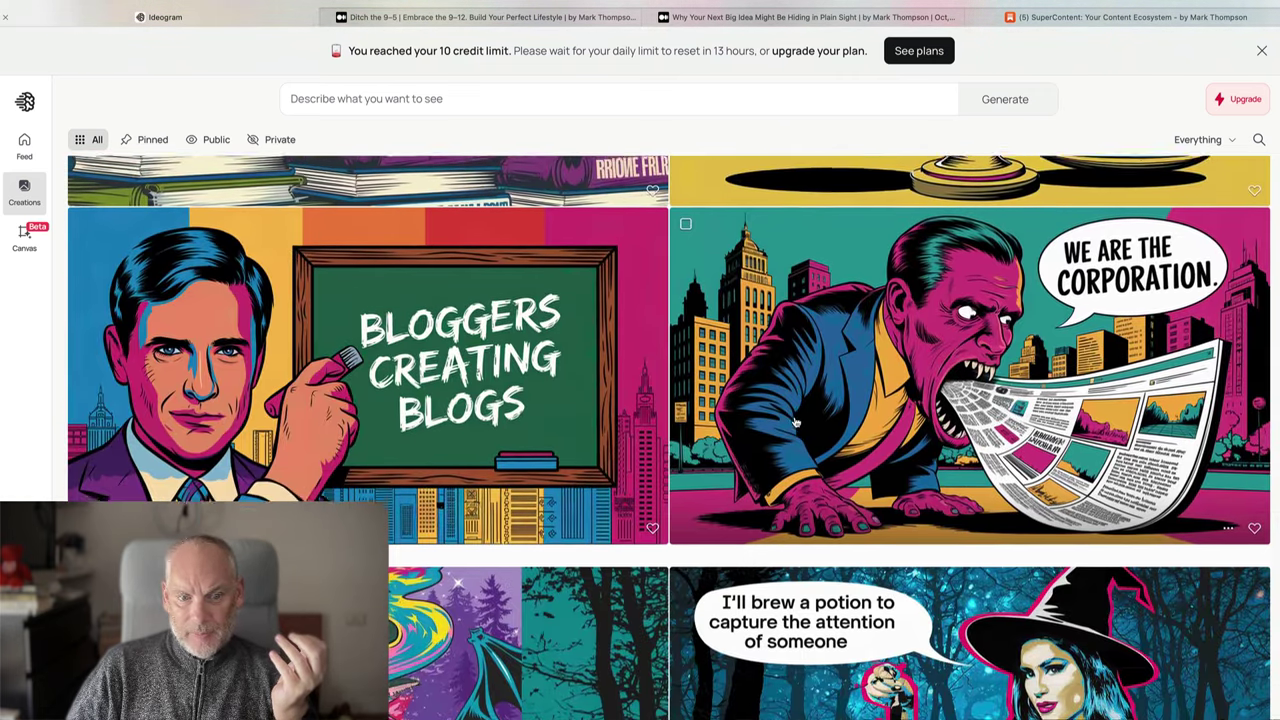
{"action": "scroll", "coordinate": [795, 422], "scroll_direction": "down", "scroll_amount": 9}
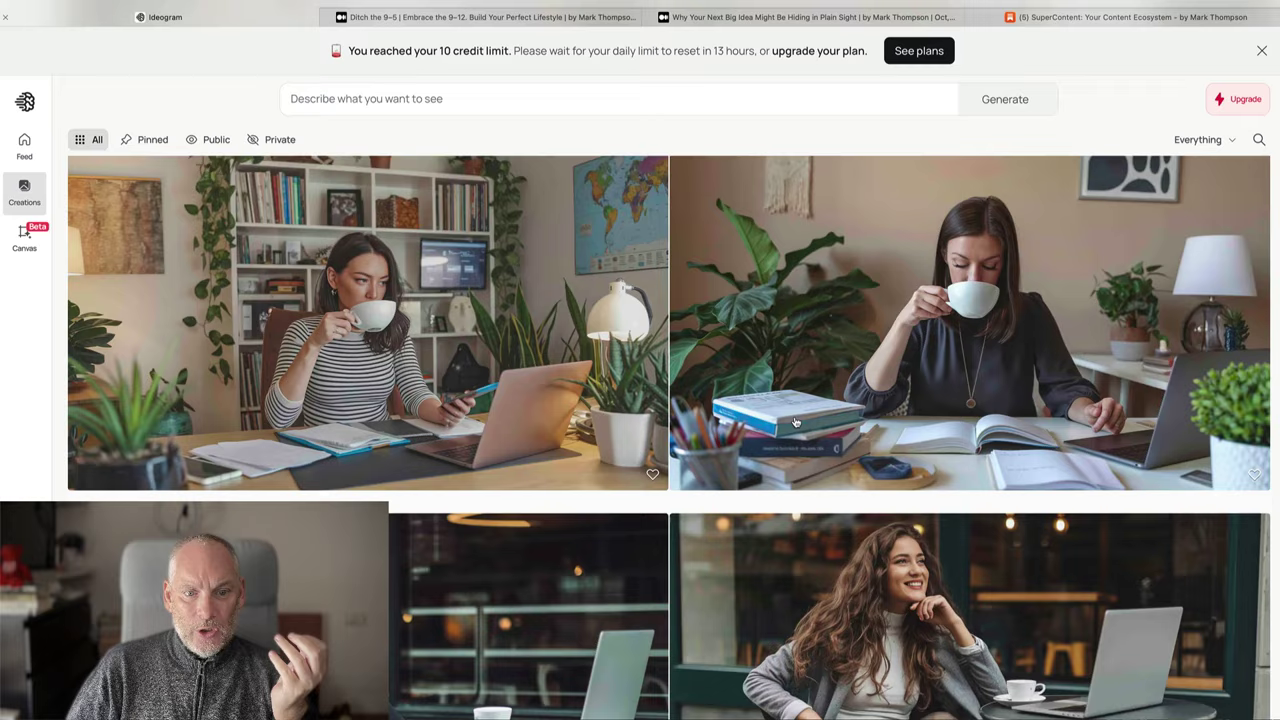
{"action": "scroll", "coordinate": [796, 421], "scroll_direction": "down", "scroll_amount": 7}
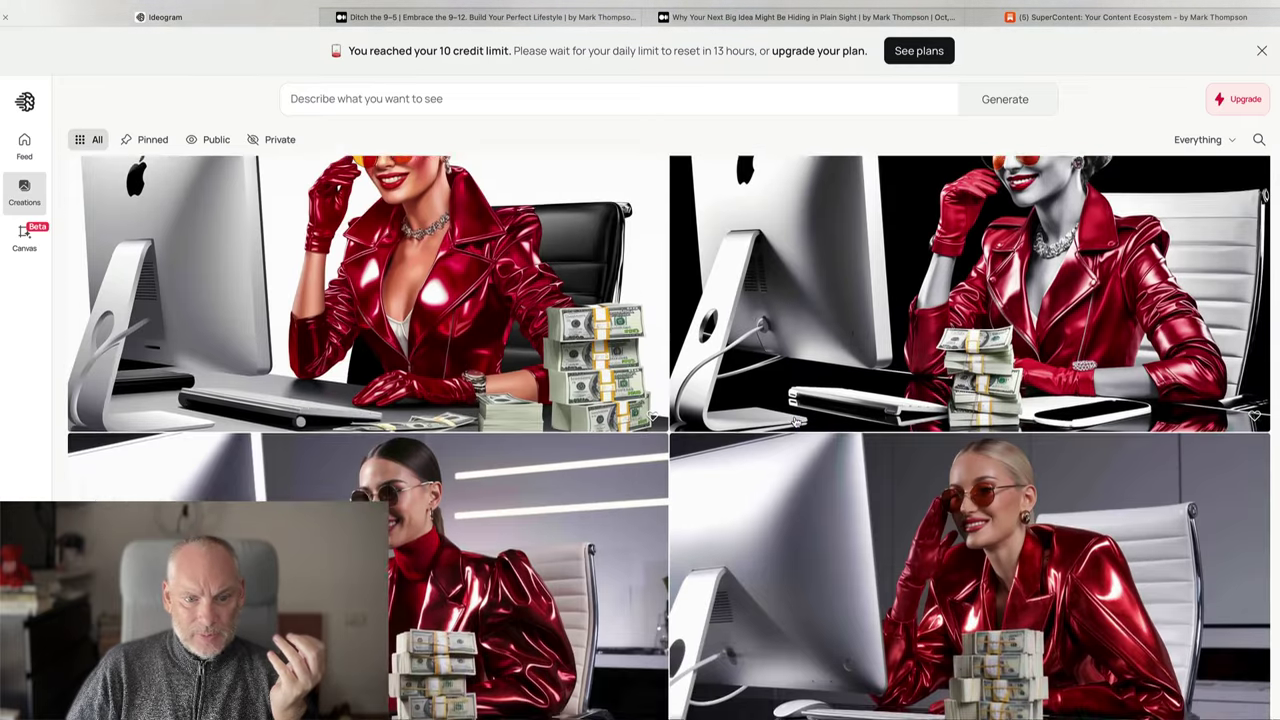
{"action": "scroll", "coordinate": [796, 421], "scroll_direction": "up", "scroll_amount": 6}
{"action": "scroll", "coordinate": [796, 421], "scroll_direction": "up", "scroll_amount": 1}
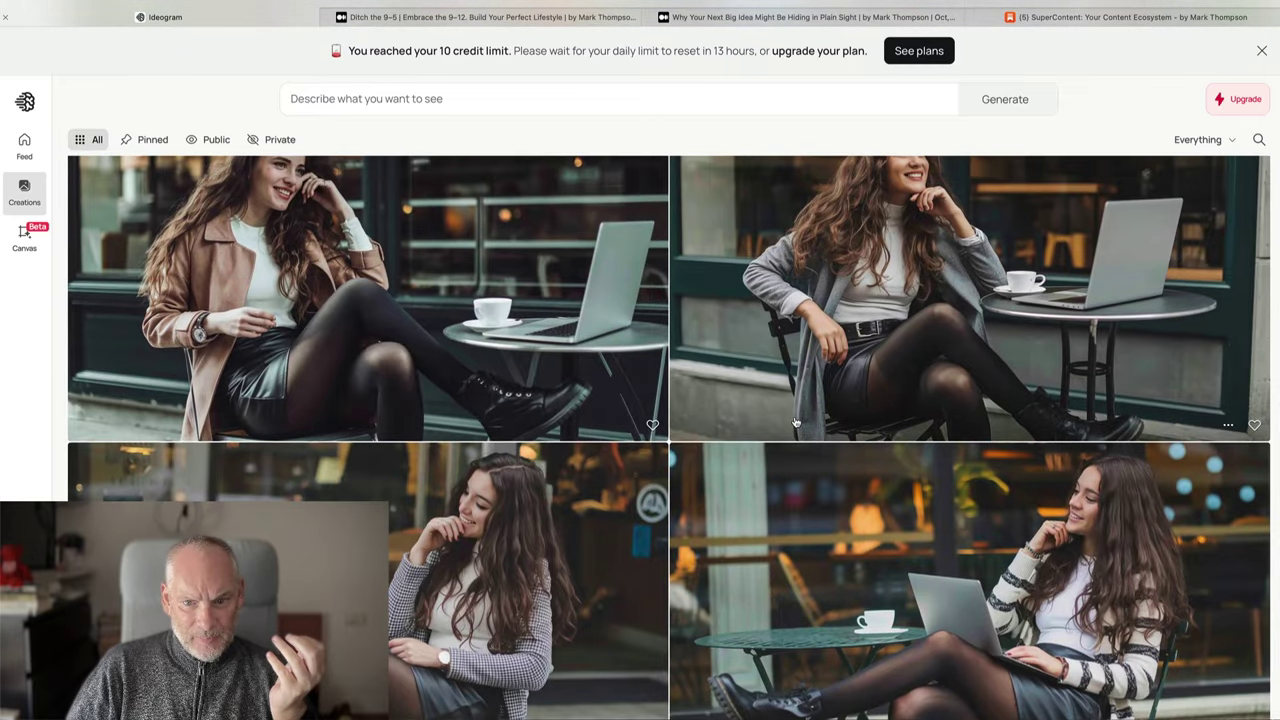
{"action": "scroll", "coordinate": [795, 422], "scroll_direction": "down", "scroll_amount": 10}
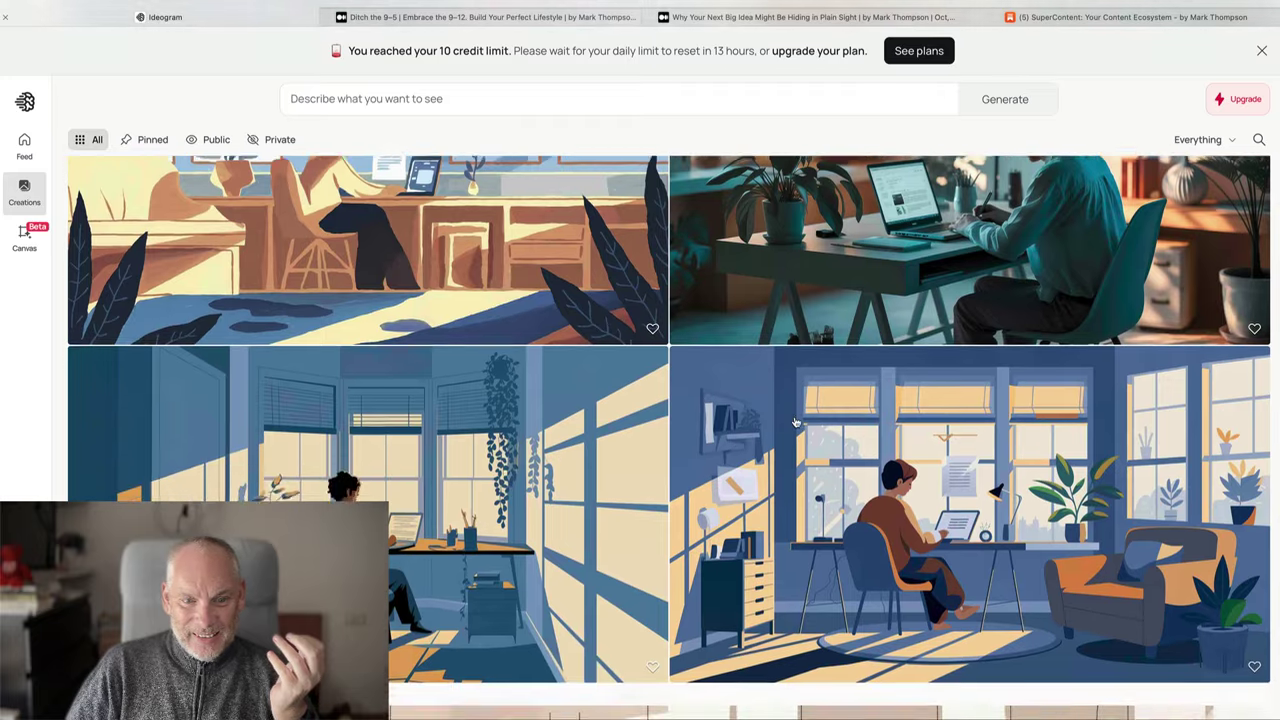
{"action": "scroll", "coordinate": [795, 421], "scroll_direction": "down", "scroll_amount": 12}
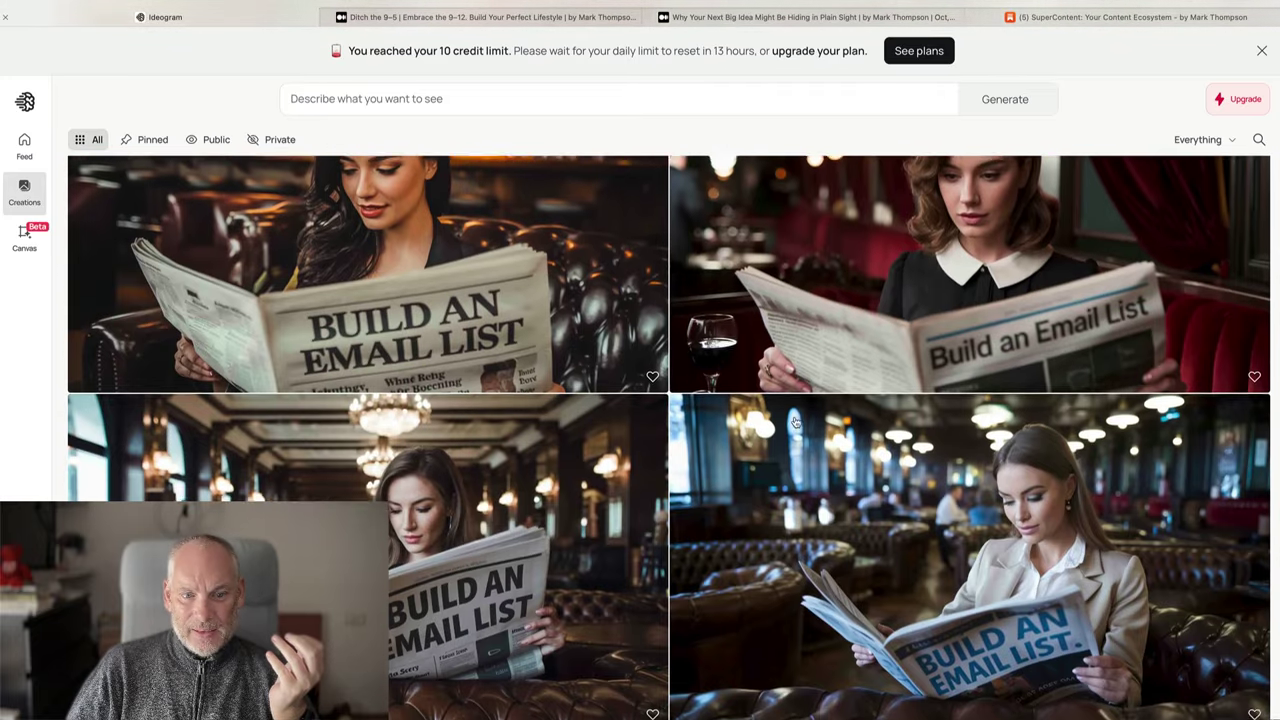
{"action": "scroll", "coordinate": [795, 421], "scroll_direction": "down", "scroll_amount": 8}
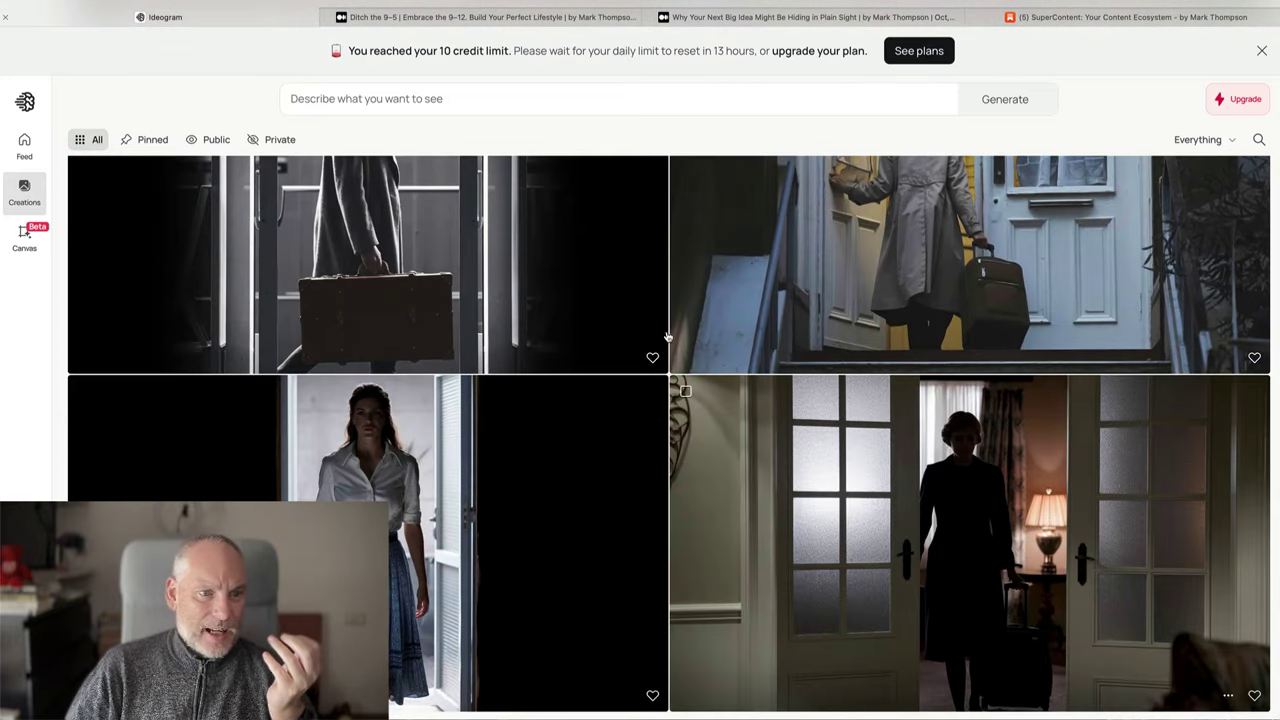
{"action": "key", "text": "super+Tab"}
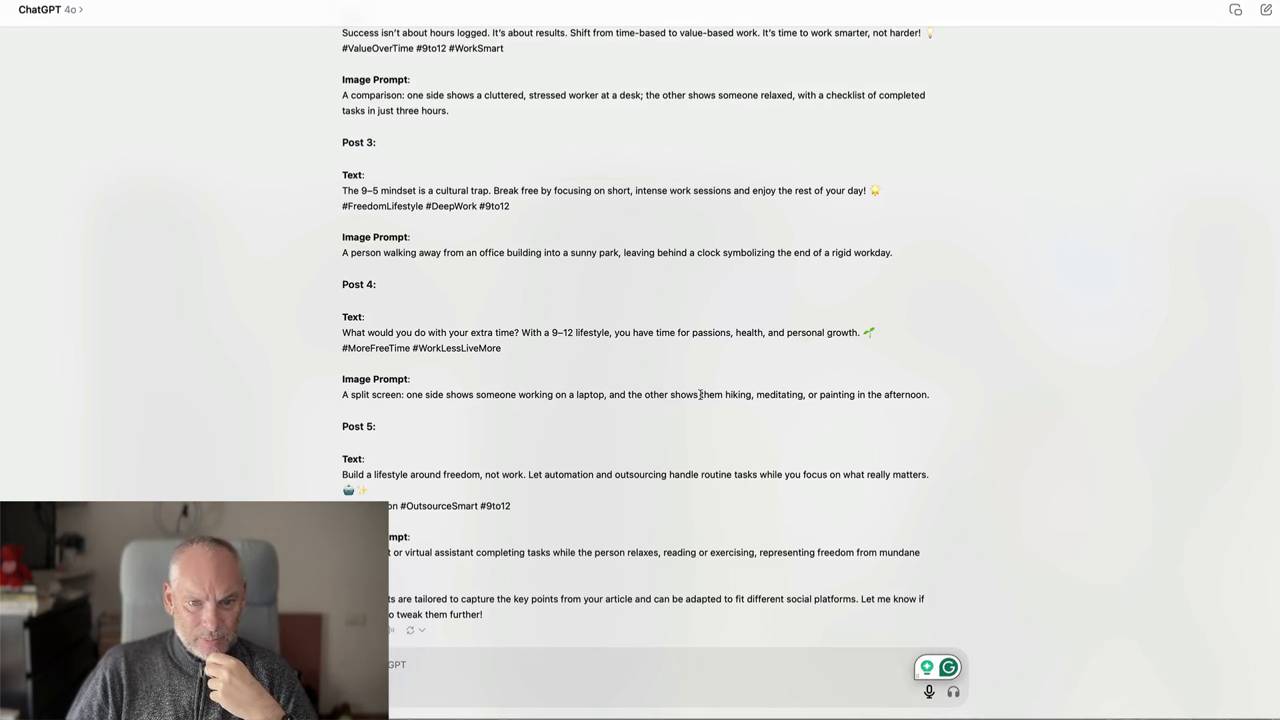
{"action": "key", "text": "super+Tab"}
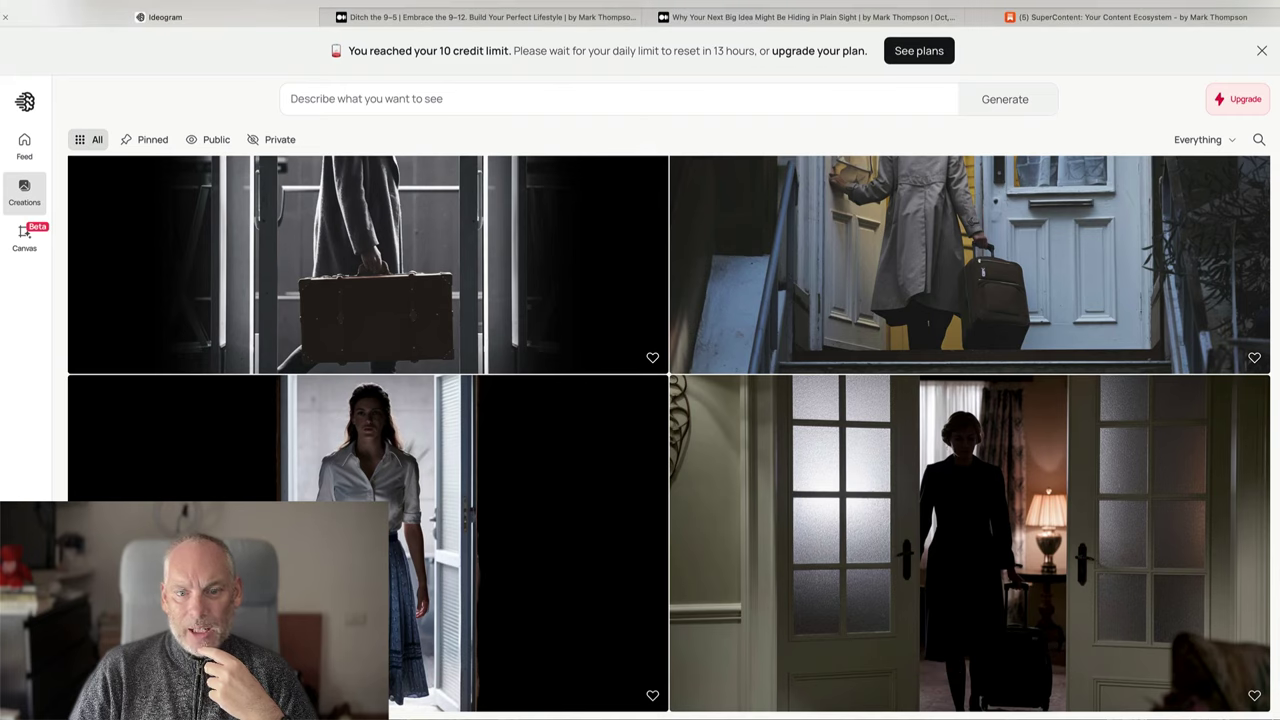